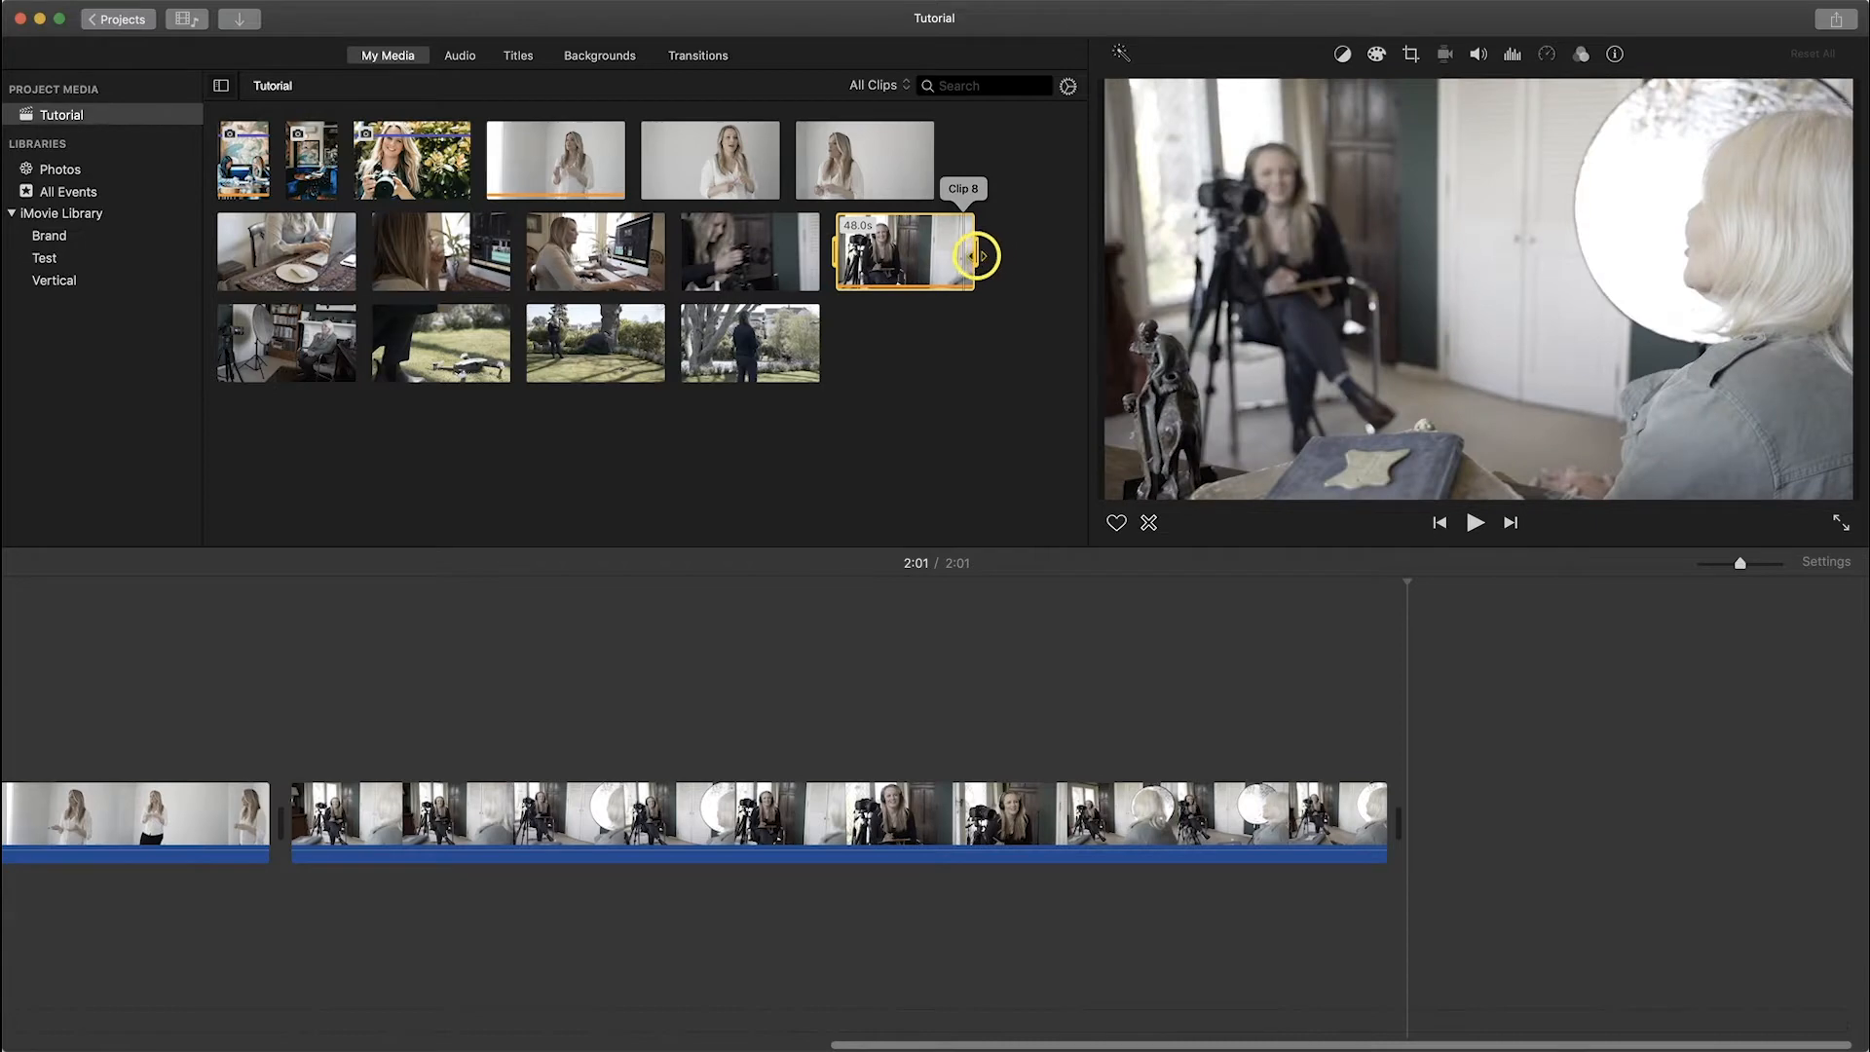
Step: Trim about 1 second off the end of the last interview clip in the timeline
left_click_drag(977, 255, 975, 255)
left_click(974, 254)
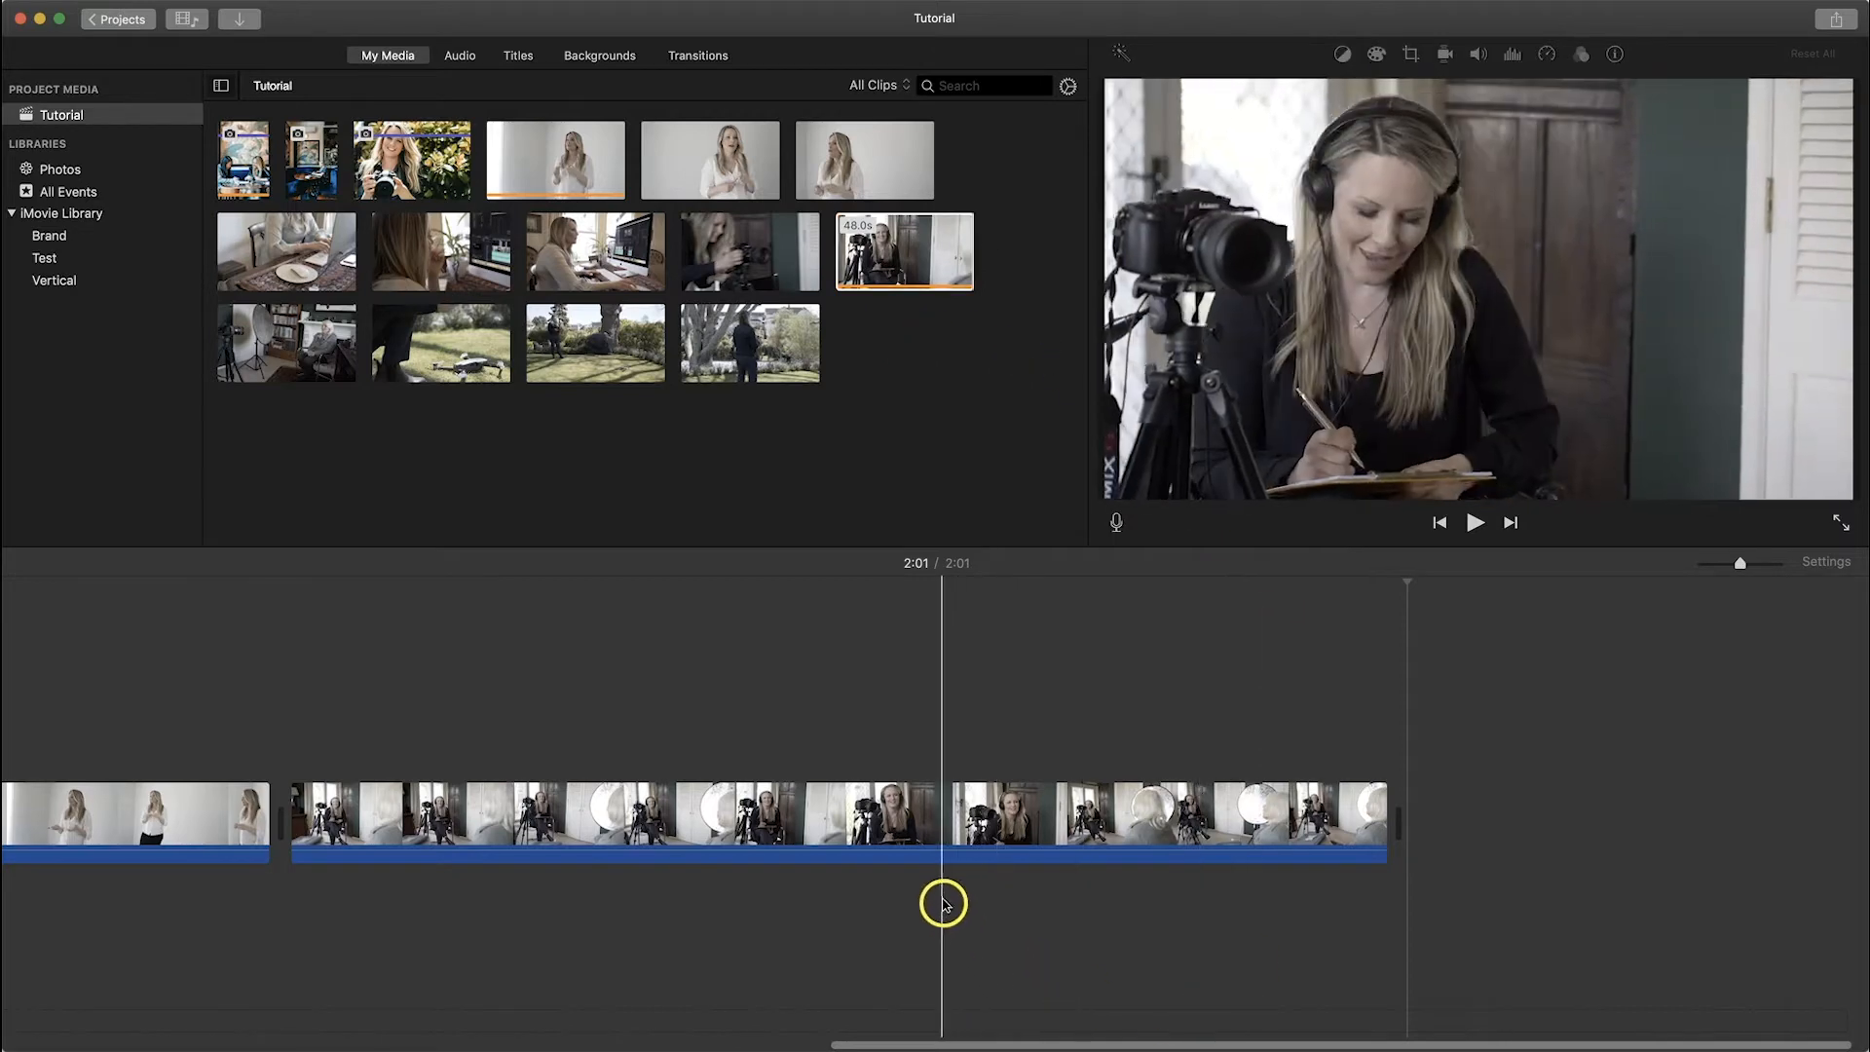
left_click(980, 816)
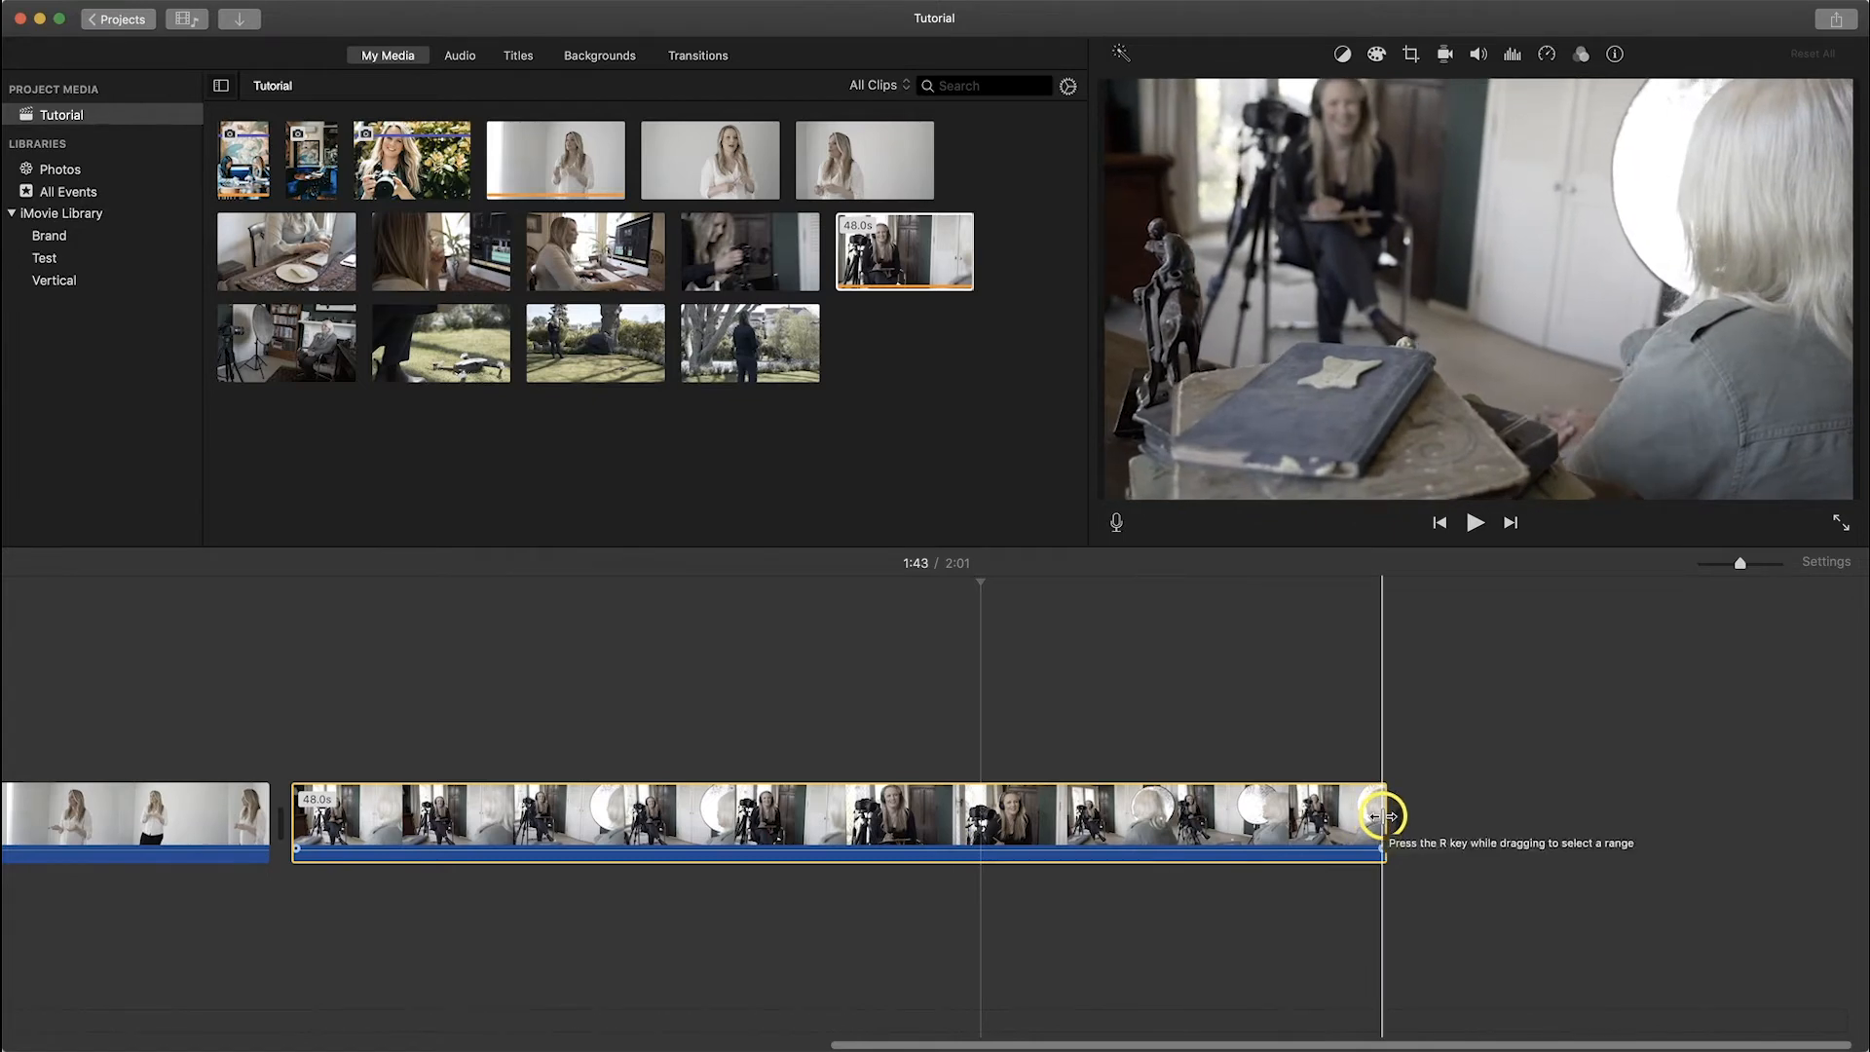
mouse_move(1383, 817)
left_mouse_down()
mouse_move(1213, 816)
mouse_move(1352, 812)
left_mouse_up()
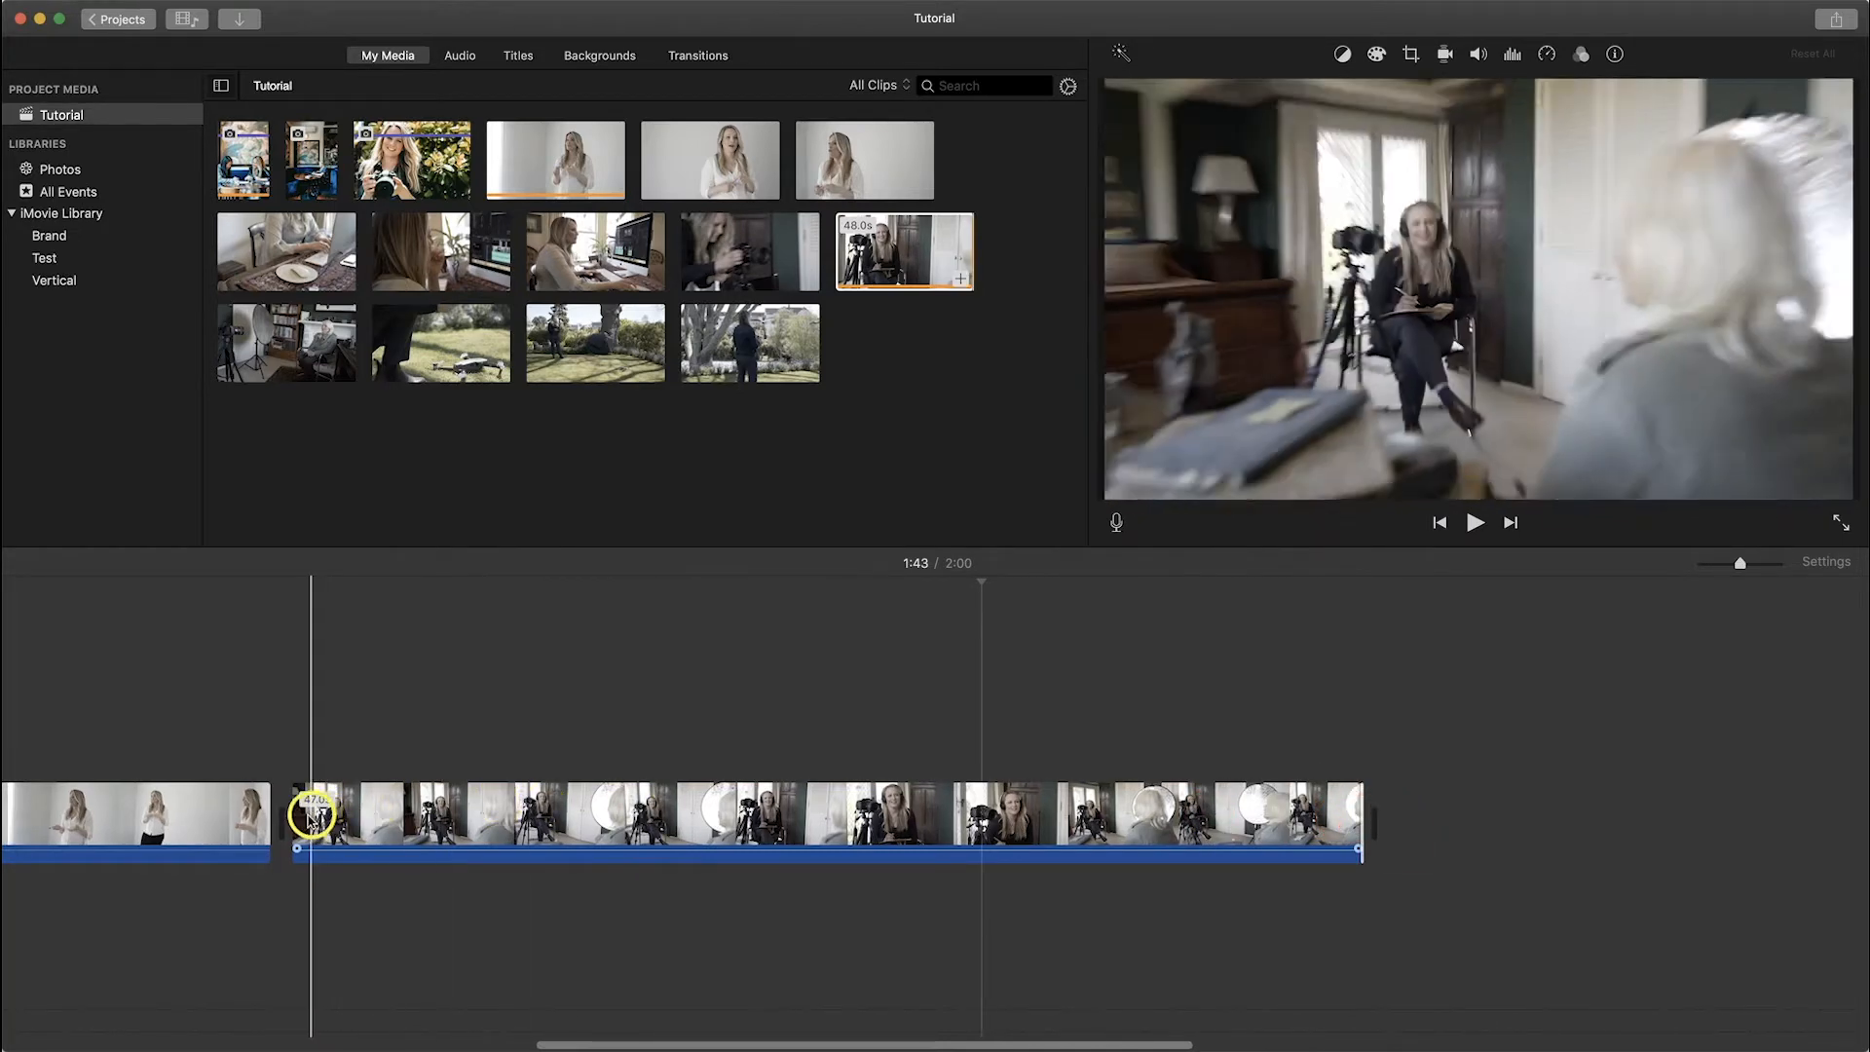
Step: Trim the start of the last interview clip so that the clip lasts 32.4 s
left_click_drag(295, 816, 366, 816)
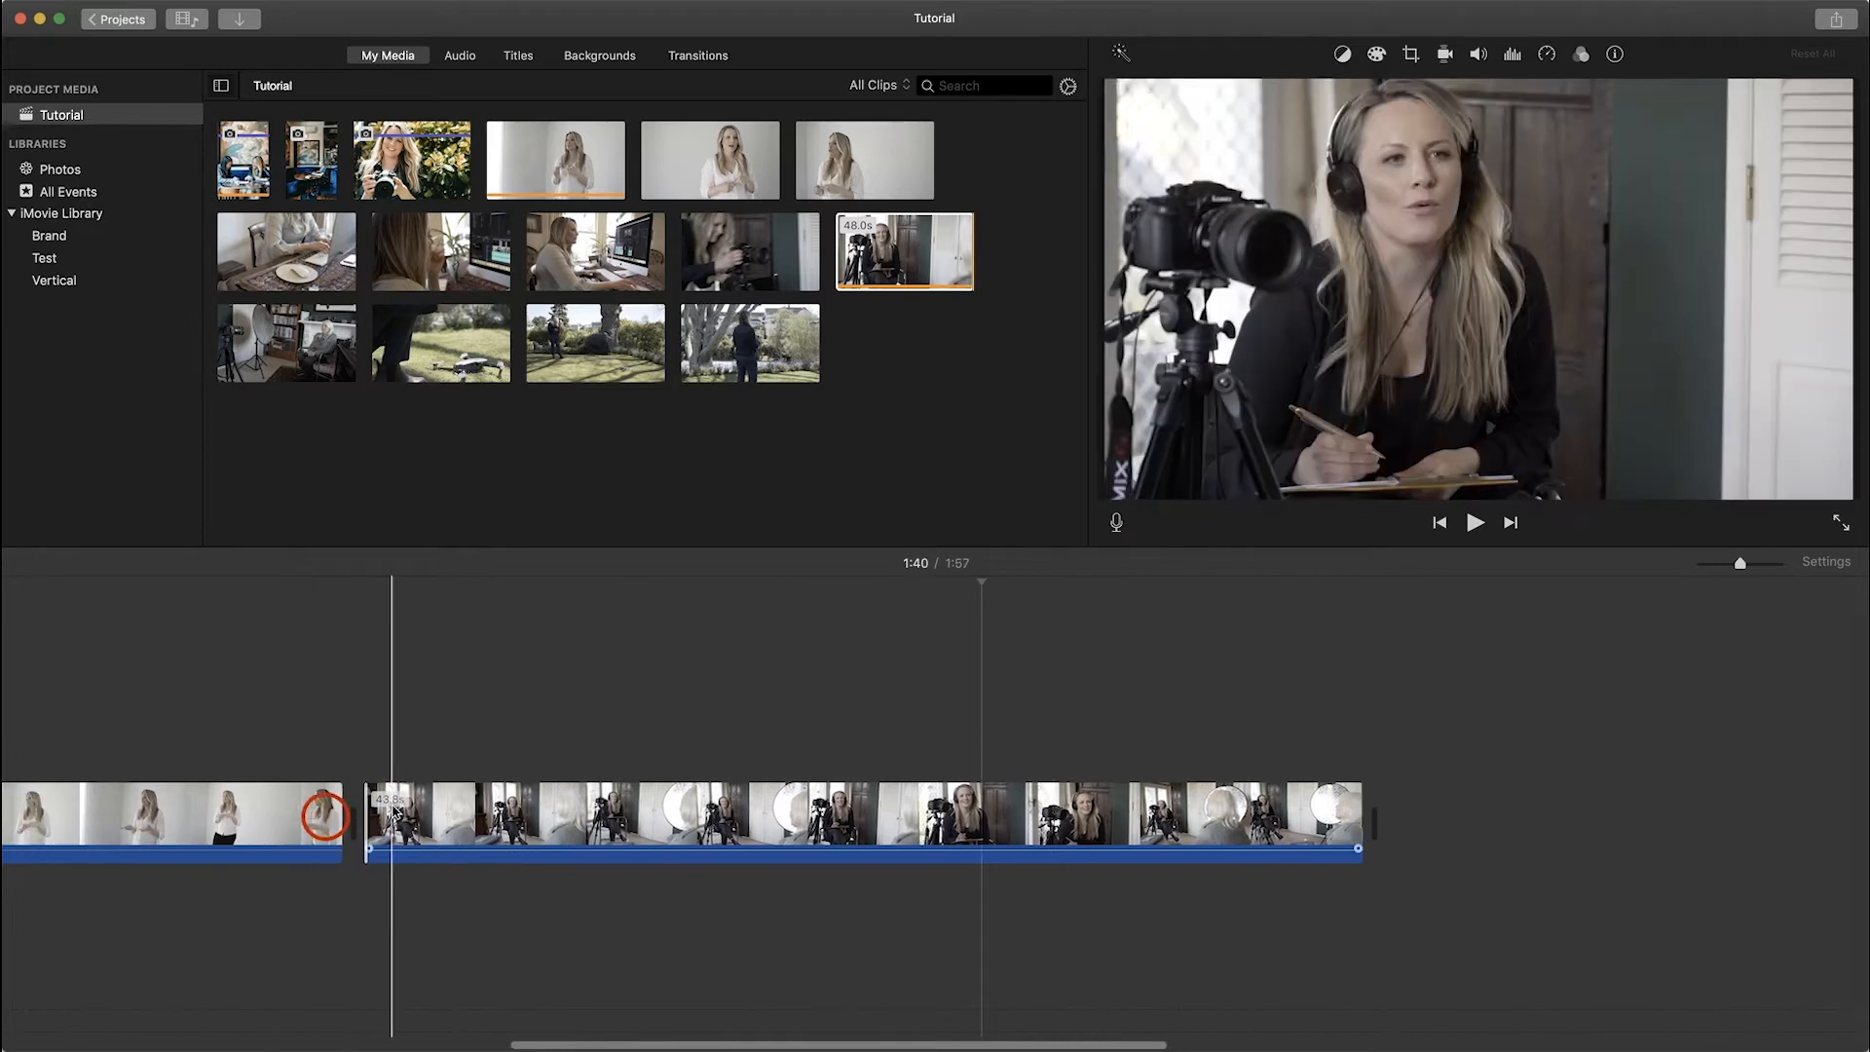
left_click_drag(368, 815, 630, 816)
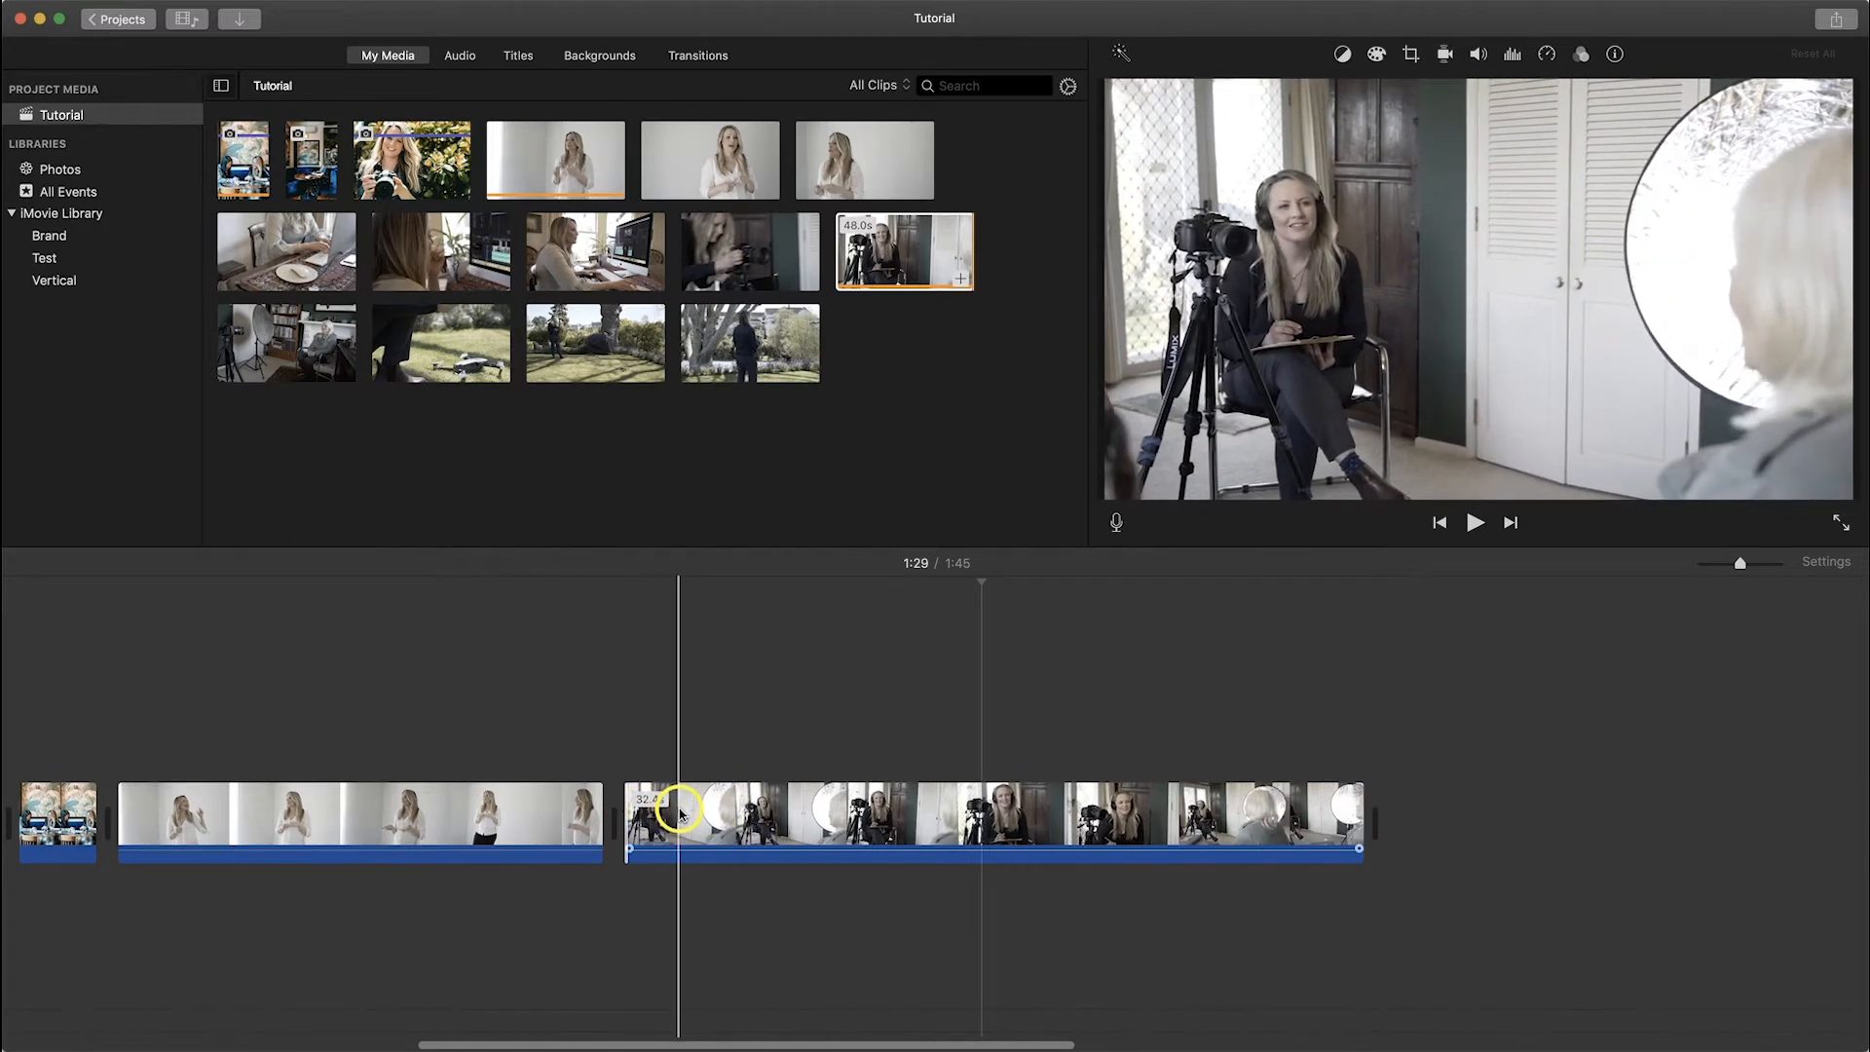
left_click(726, 818)
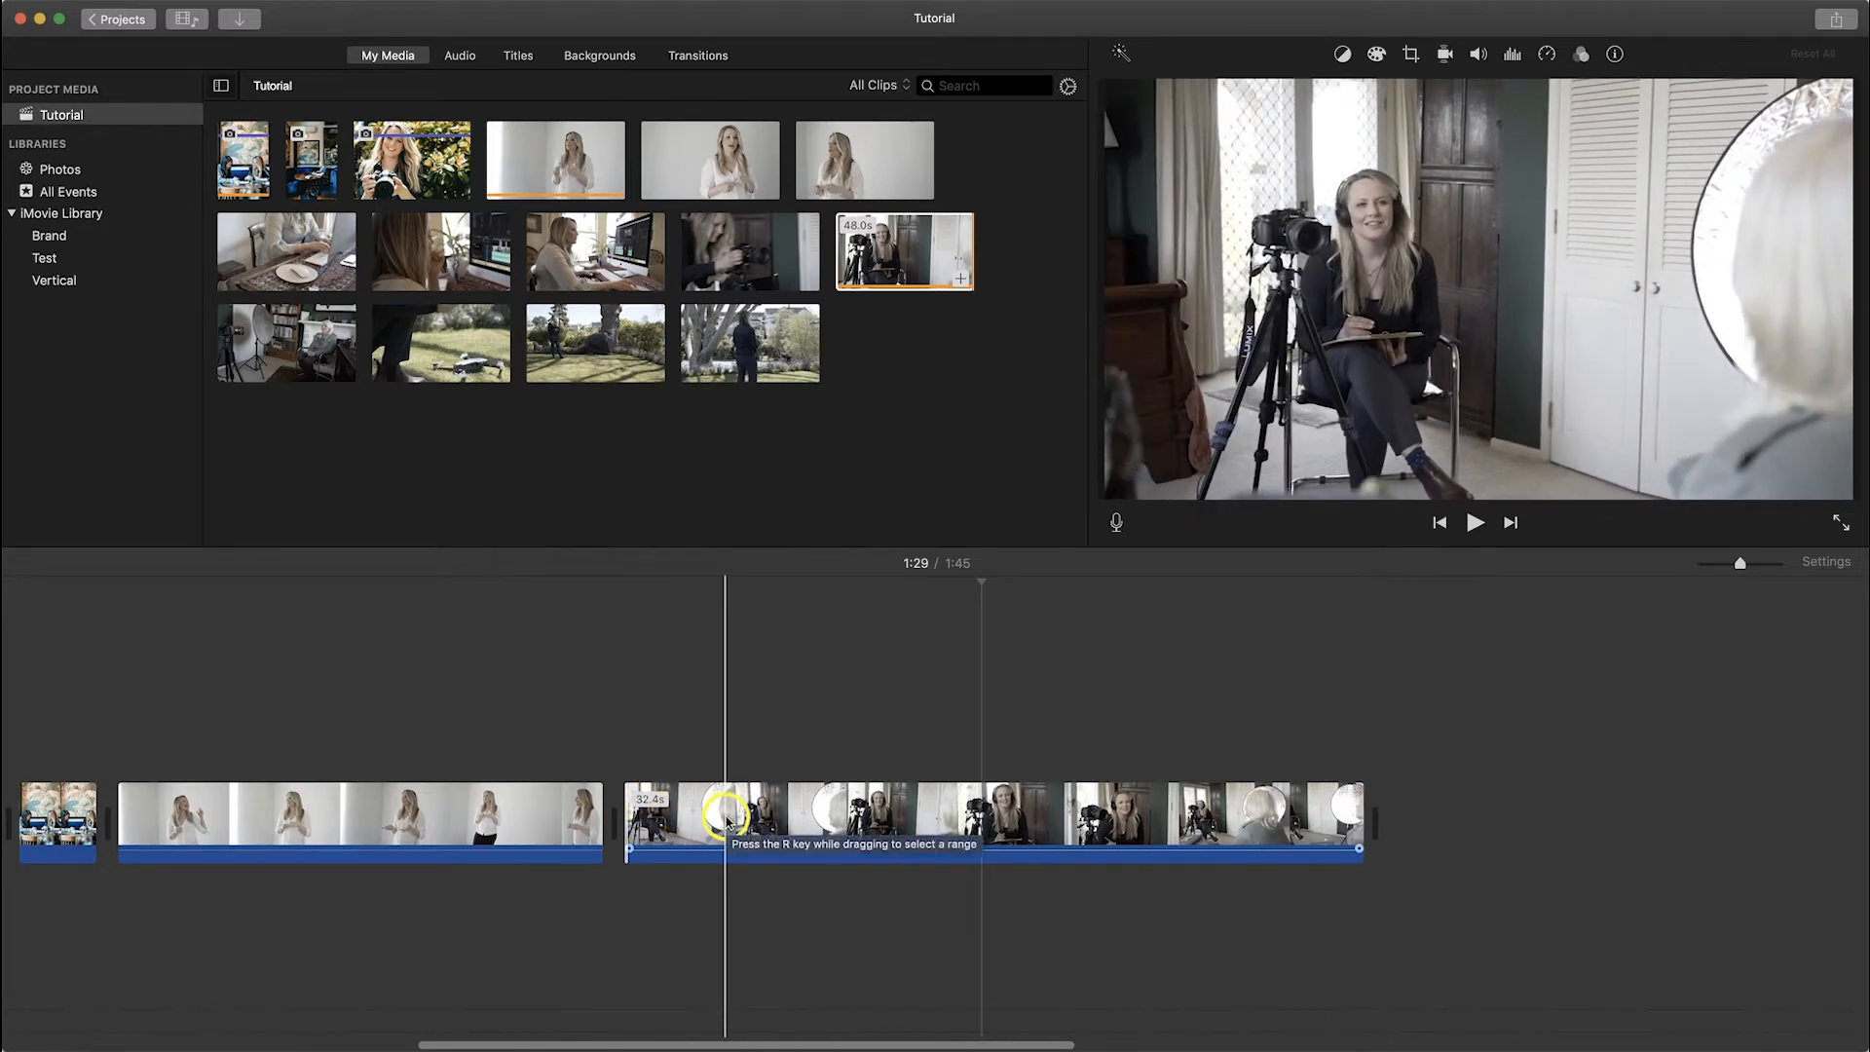
left_click(631, 840)
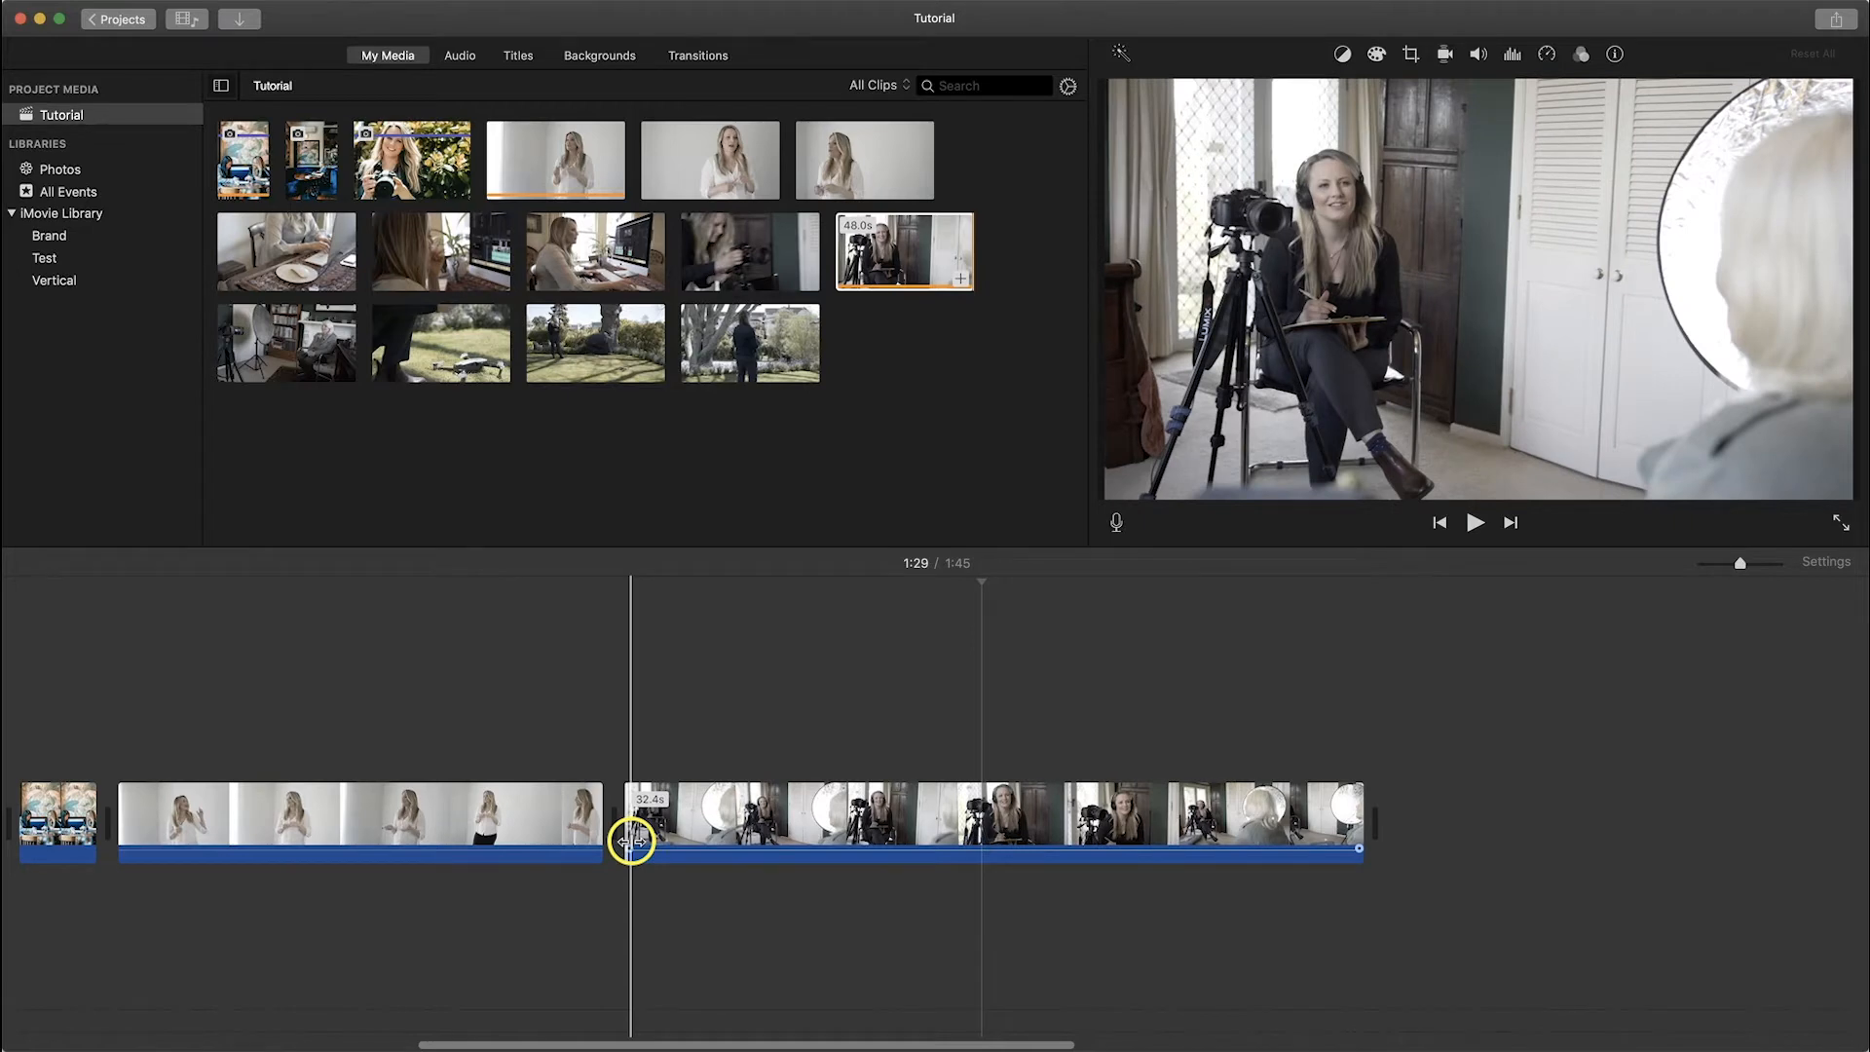
Step: In the Precision Editor for the cut before the interview clip, extend the clip's start to make it 34.5 s long
left_click_drag(631, 841, 618, 823)
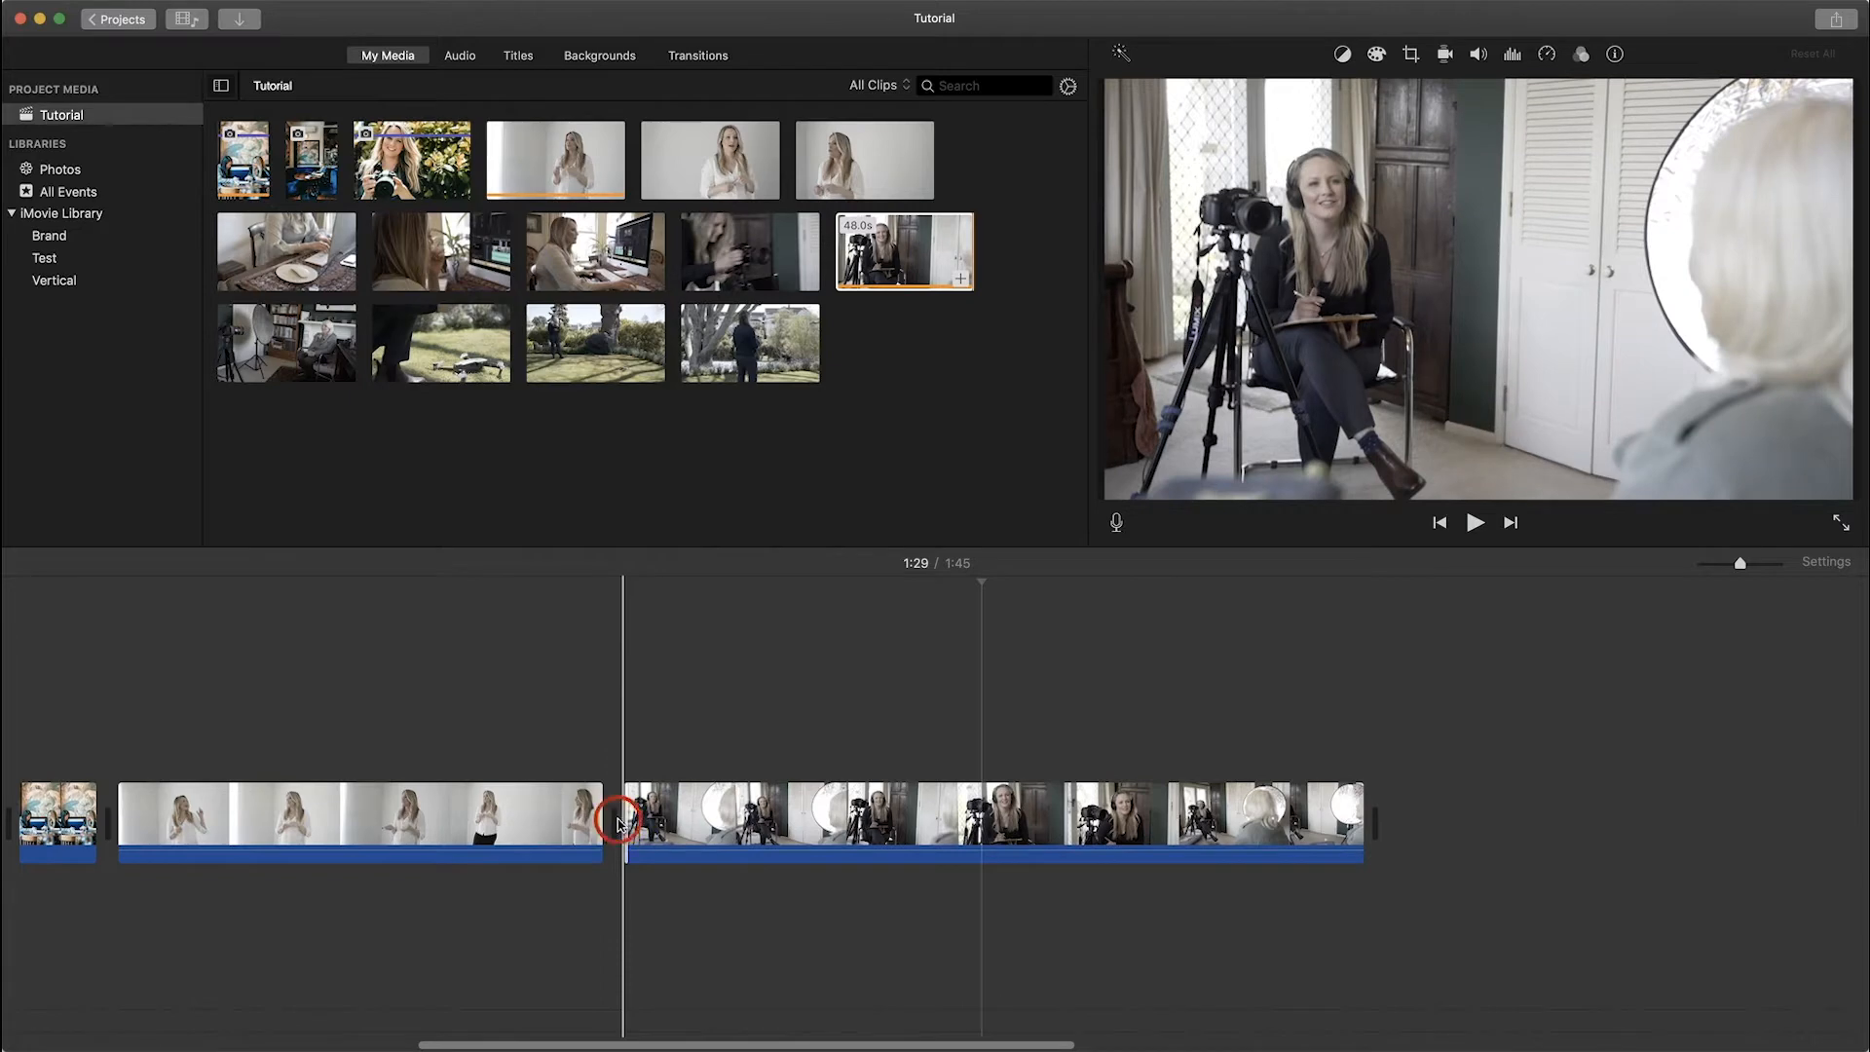
double_click(618, 823)
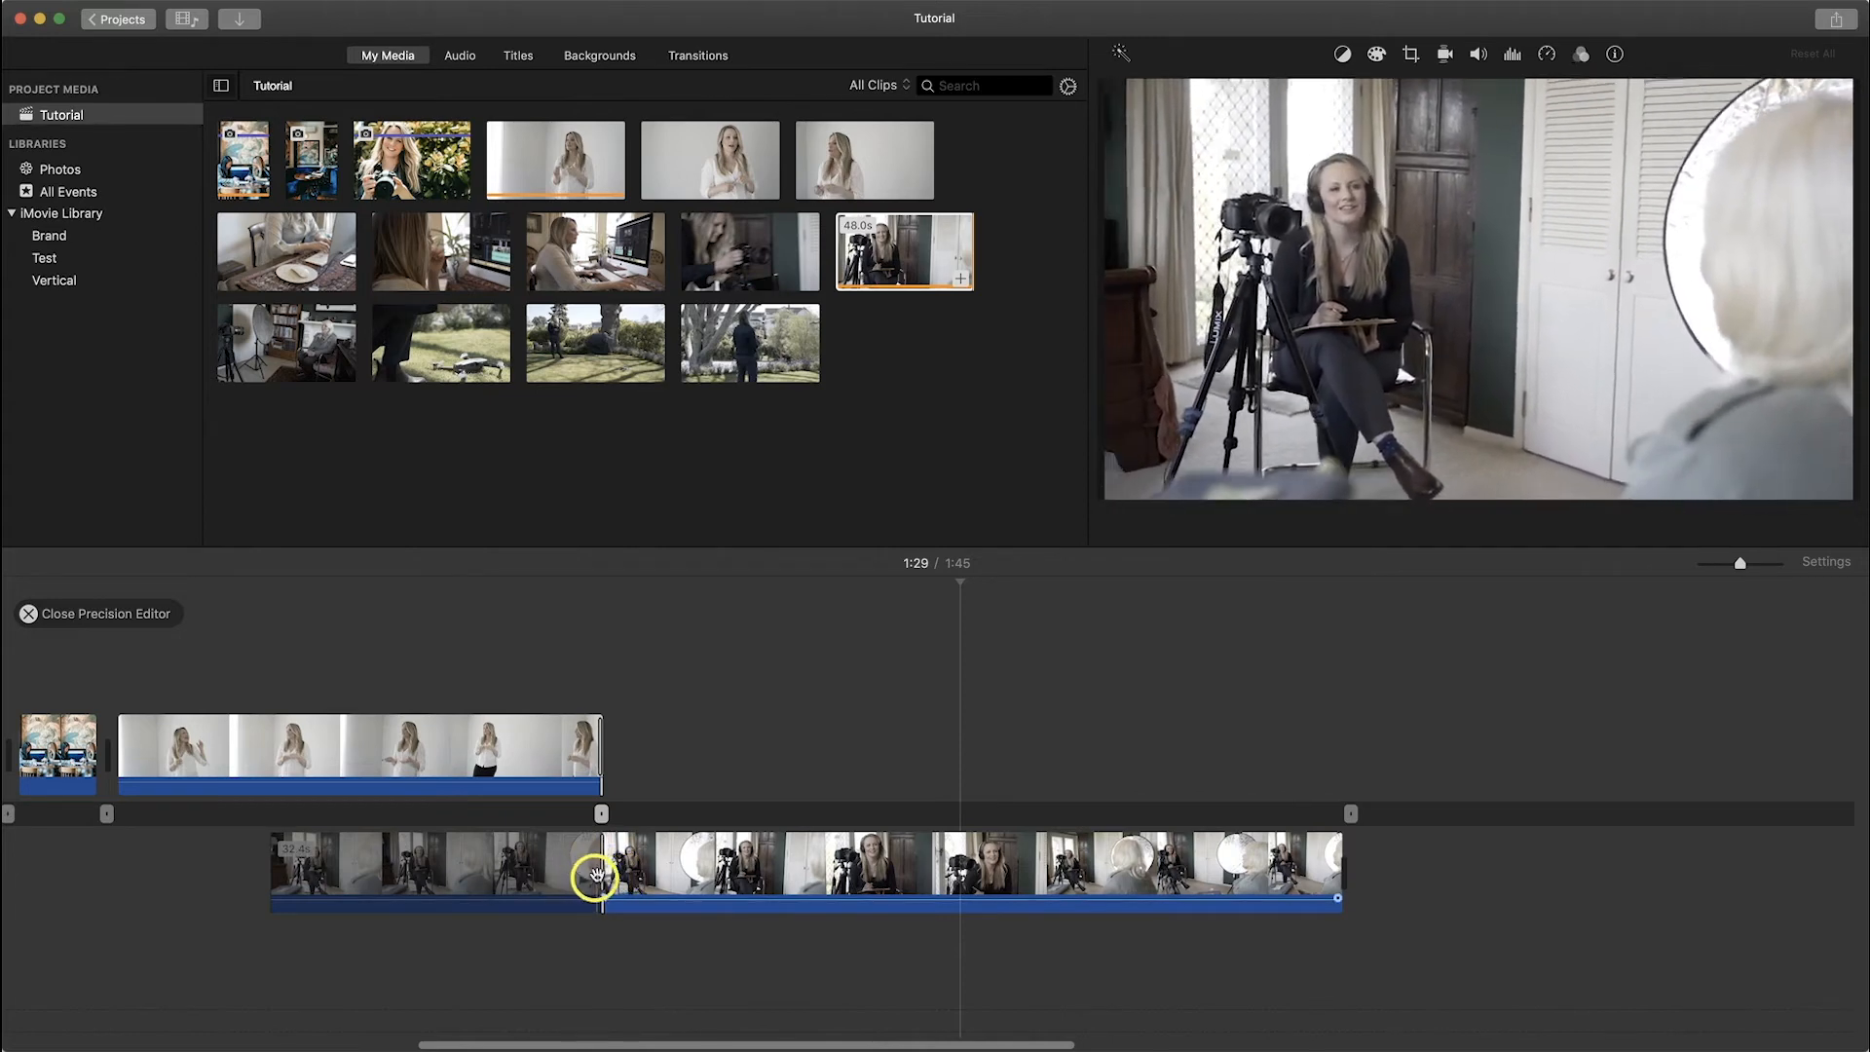
left_click_drag(602, 867, 555, 867)
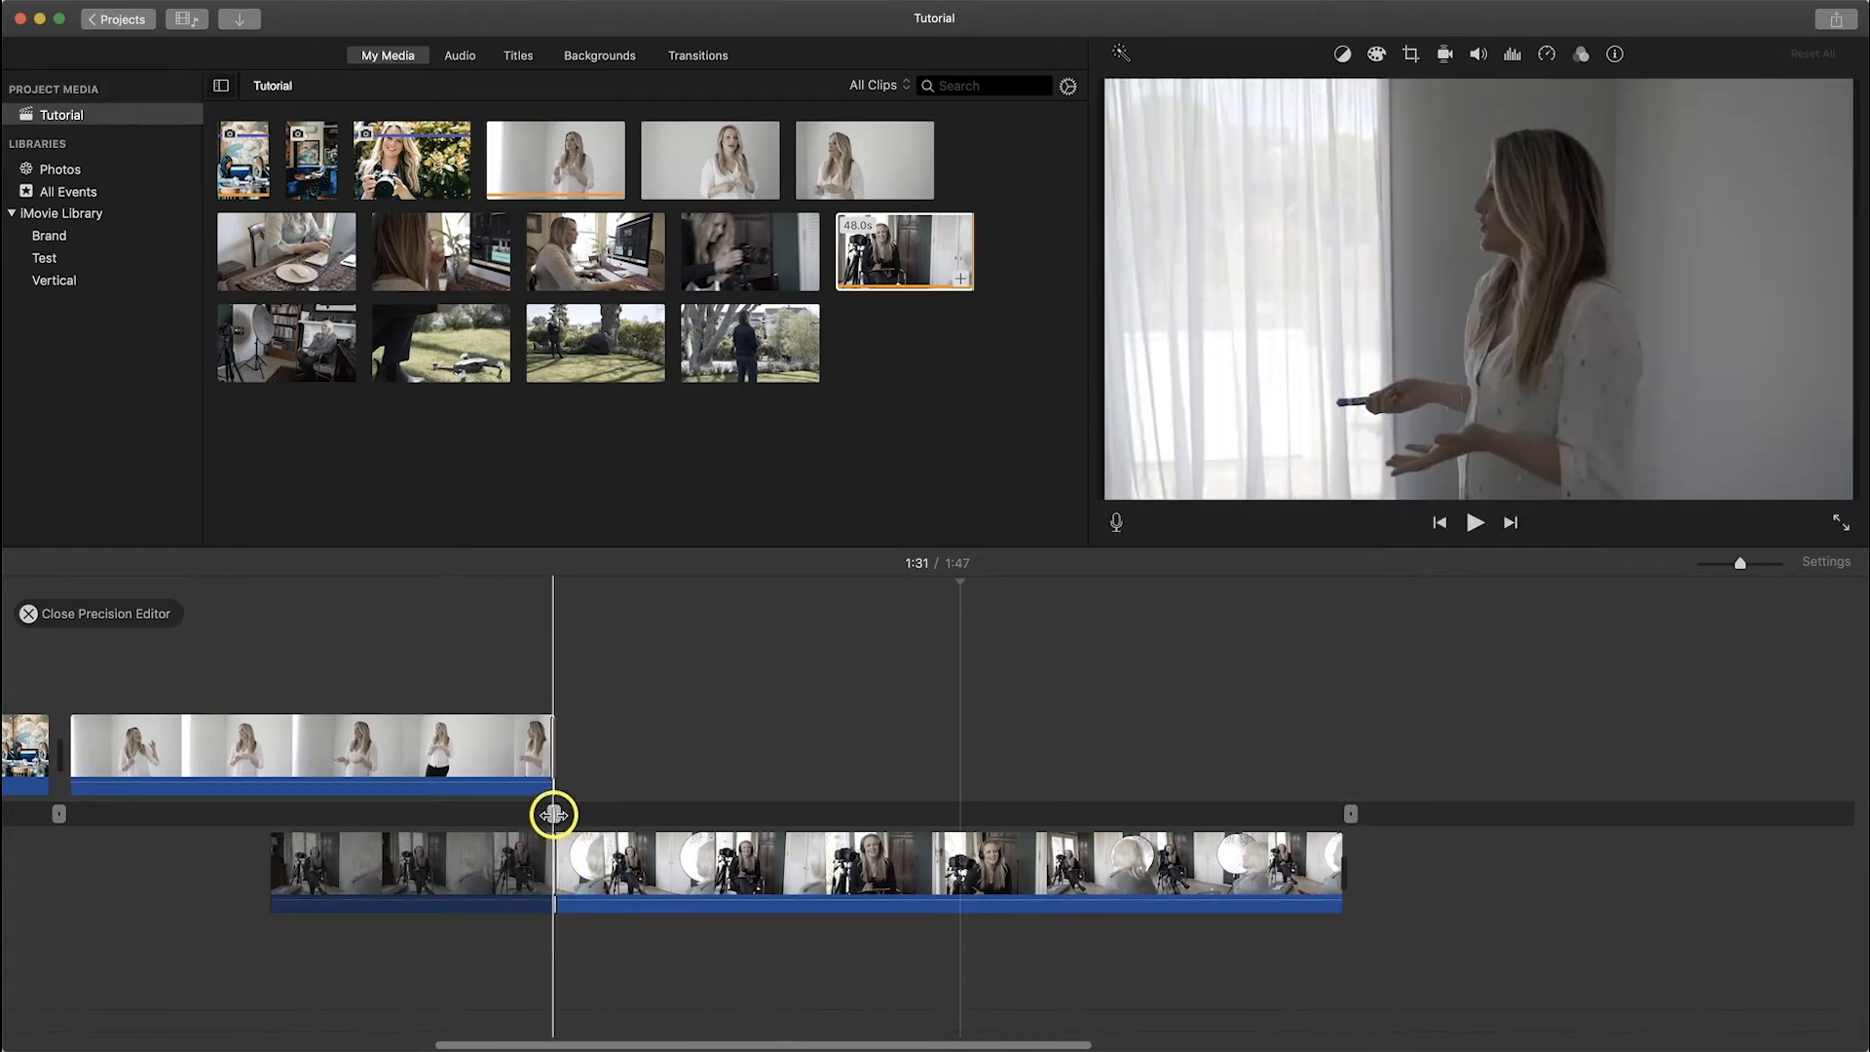
left_click_drag(553, 814, 551, 808)
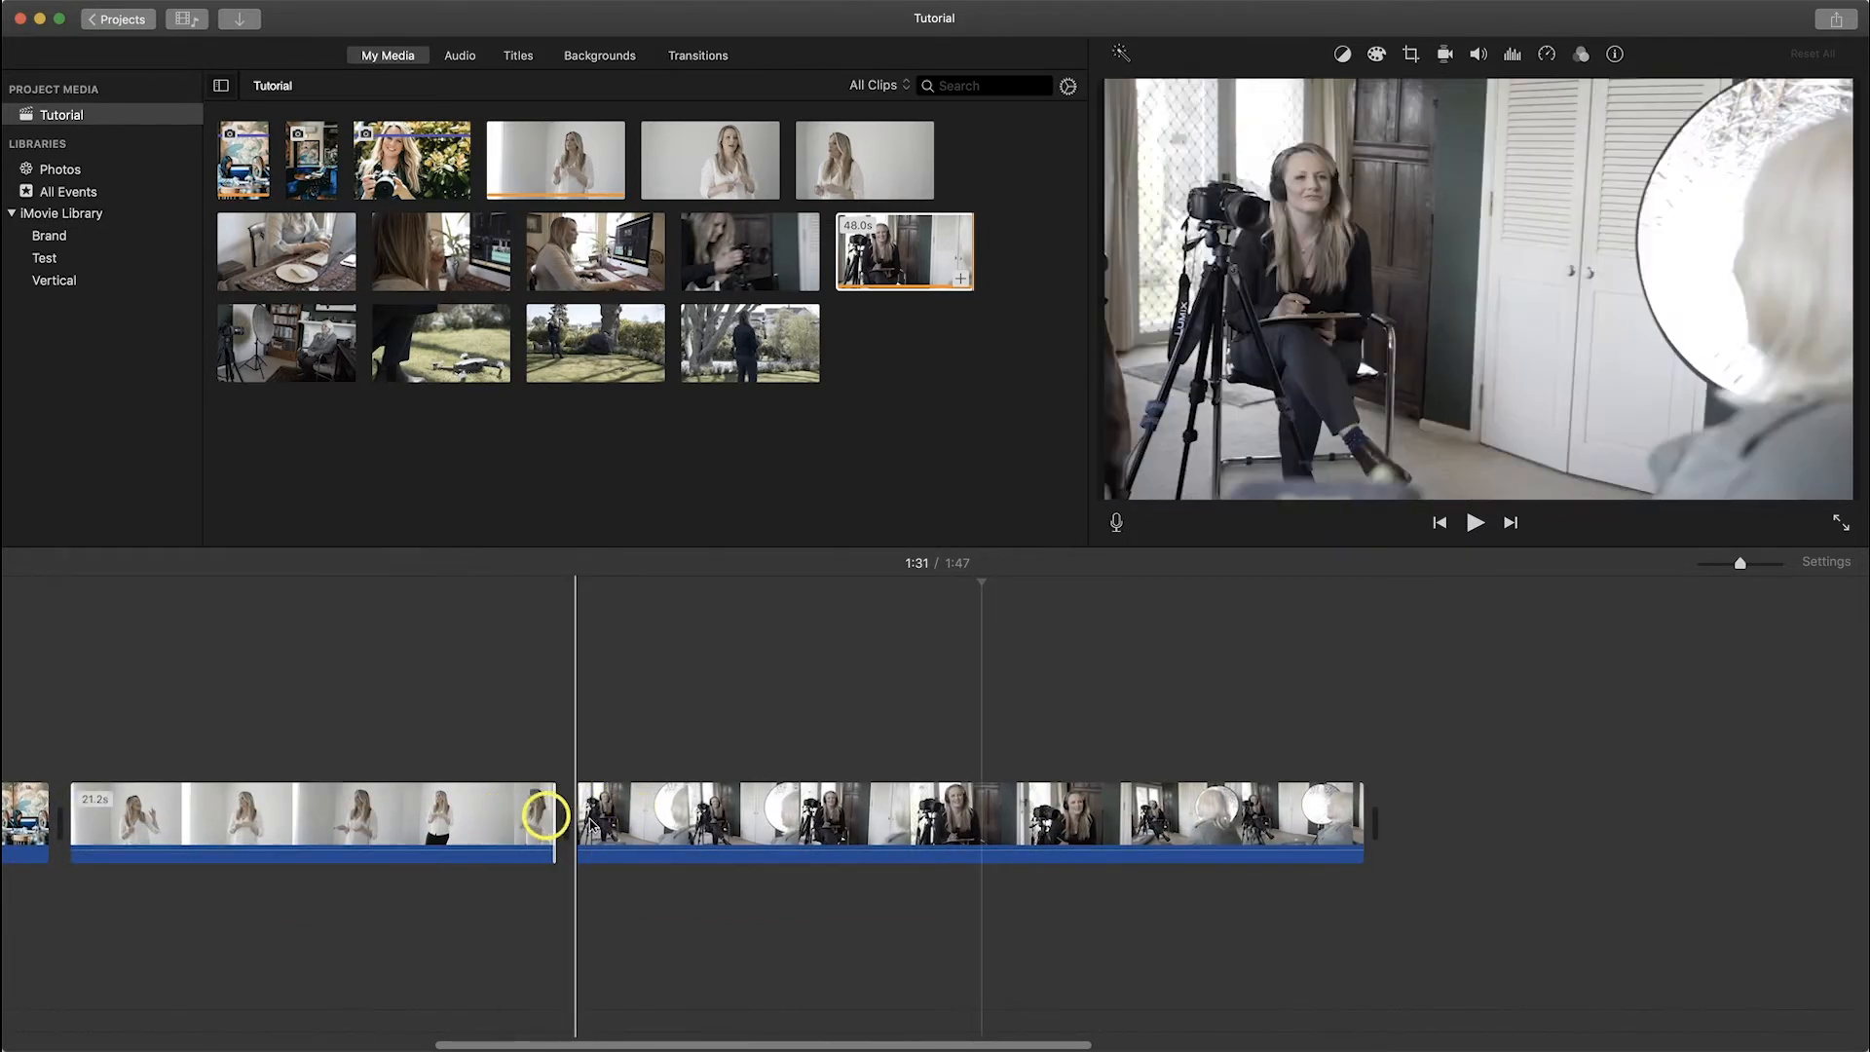
Step: Split the interview clip at the 1:31 playhead position and trim about 4 seconds off the end of its first part
left_click(700, 826)
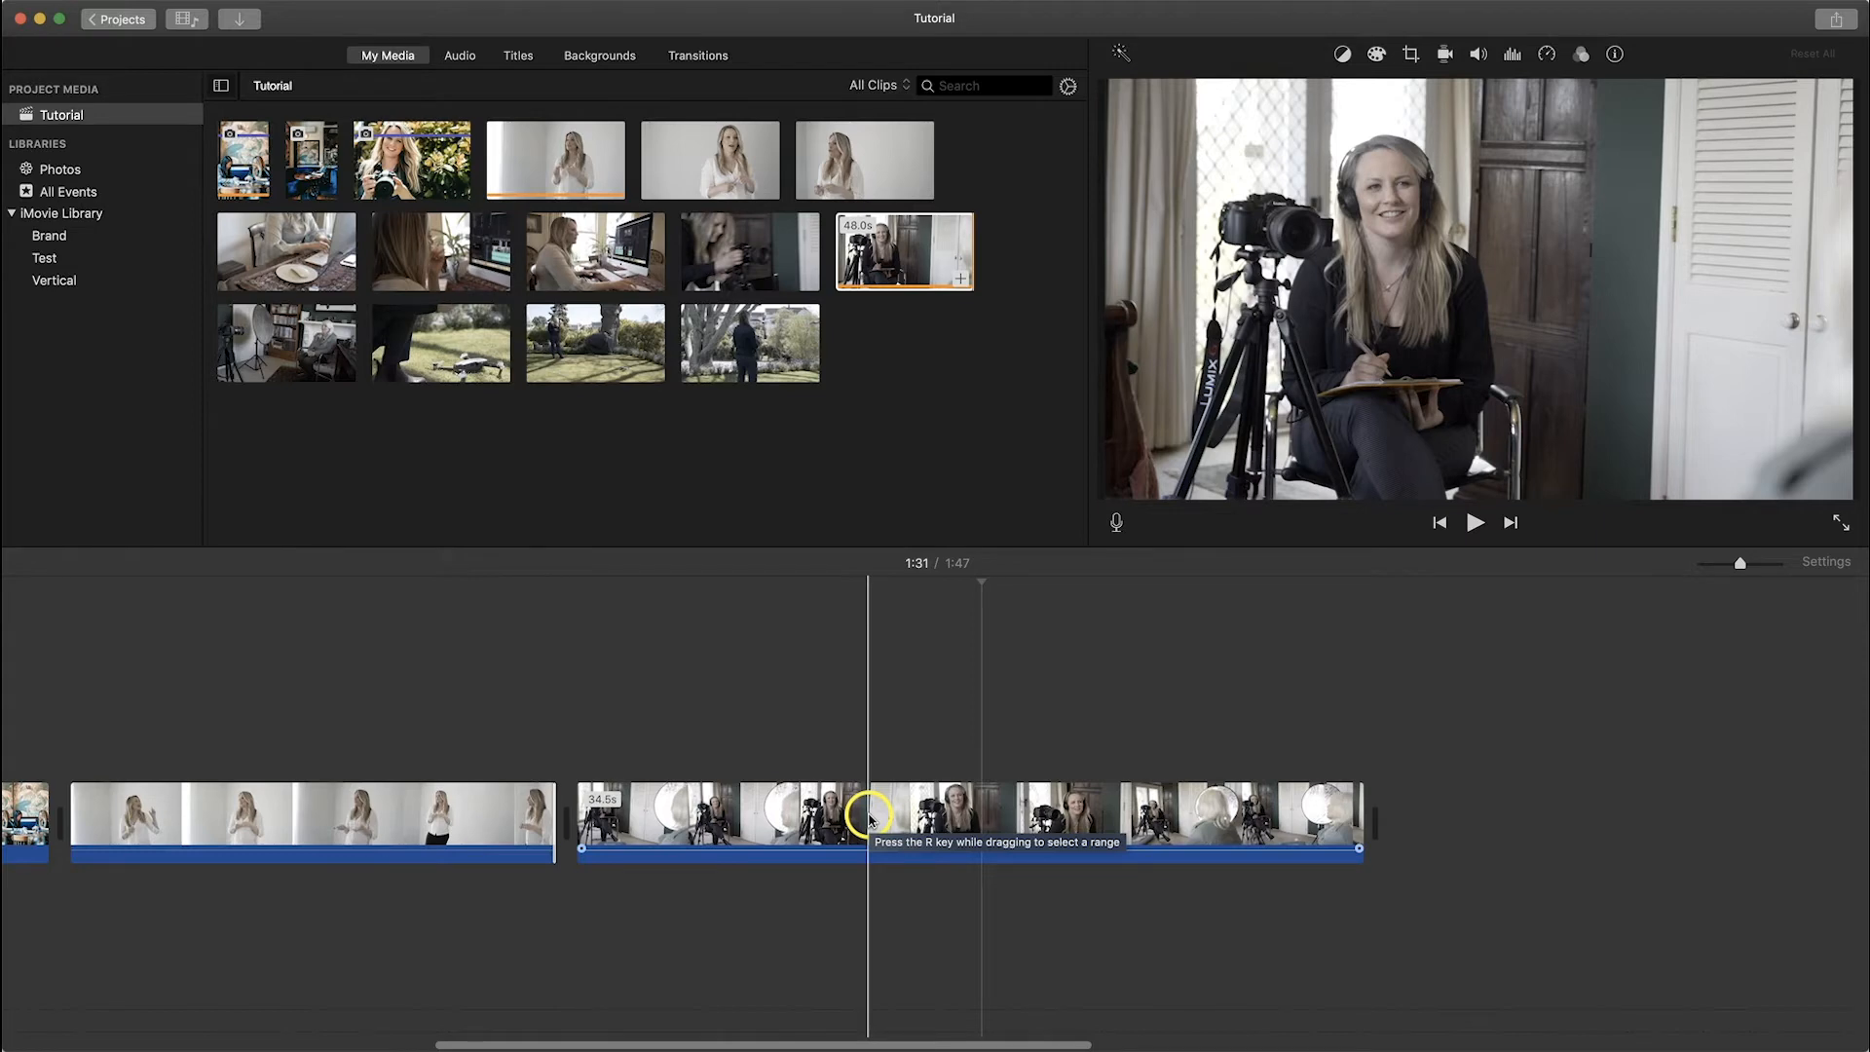
right_click(870, 819)
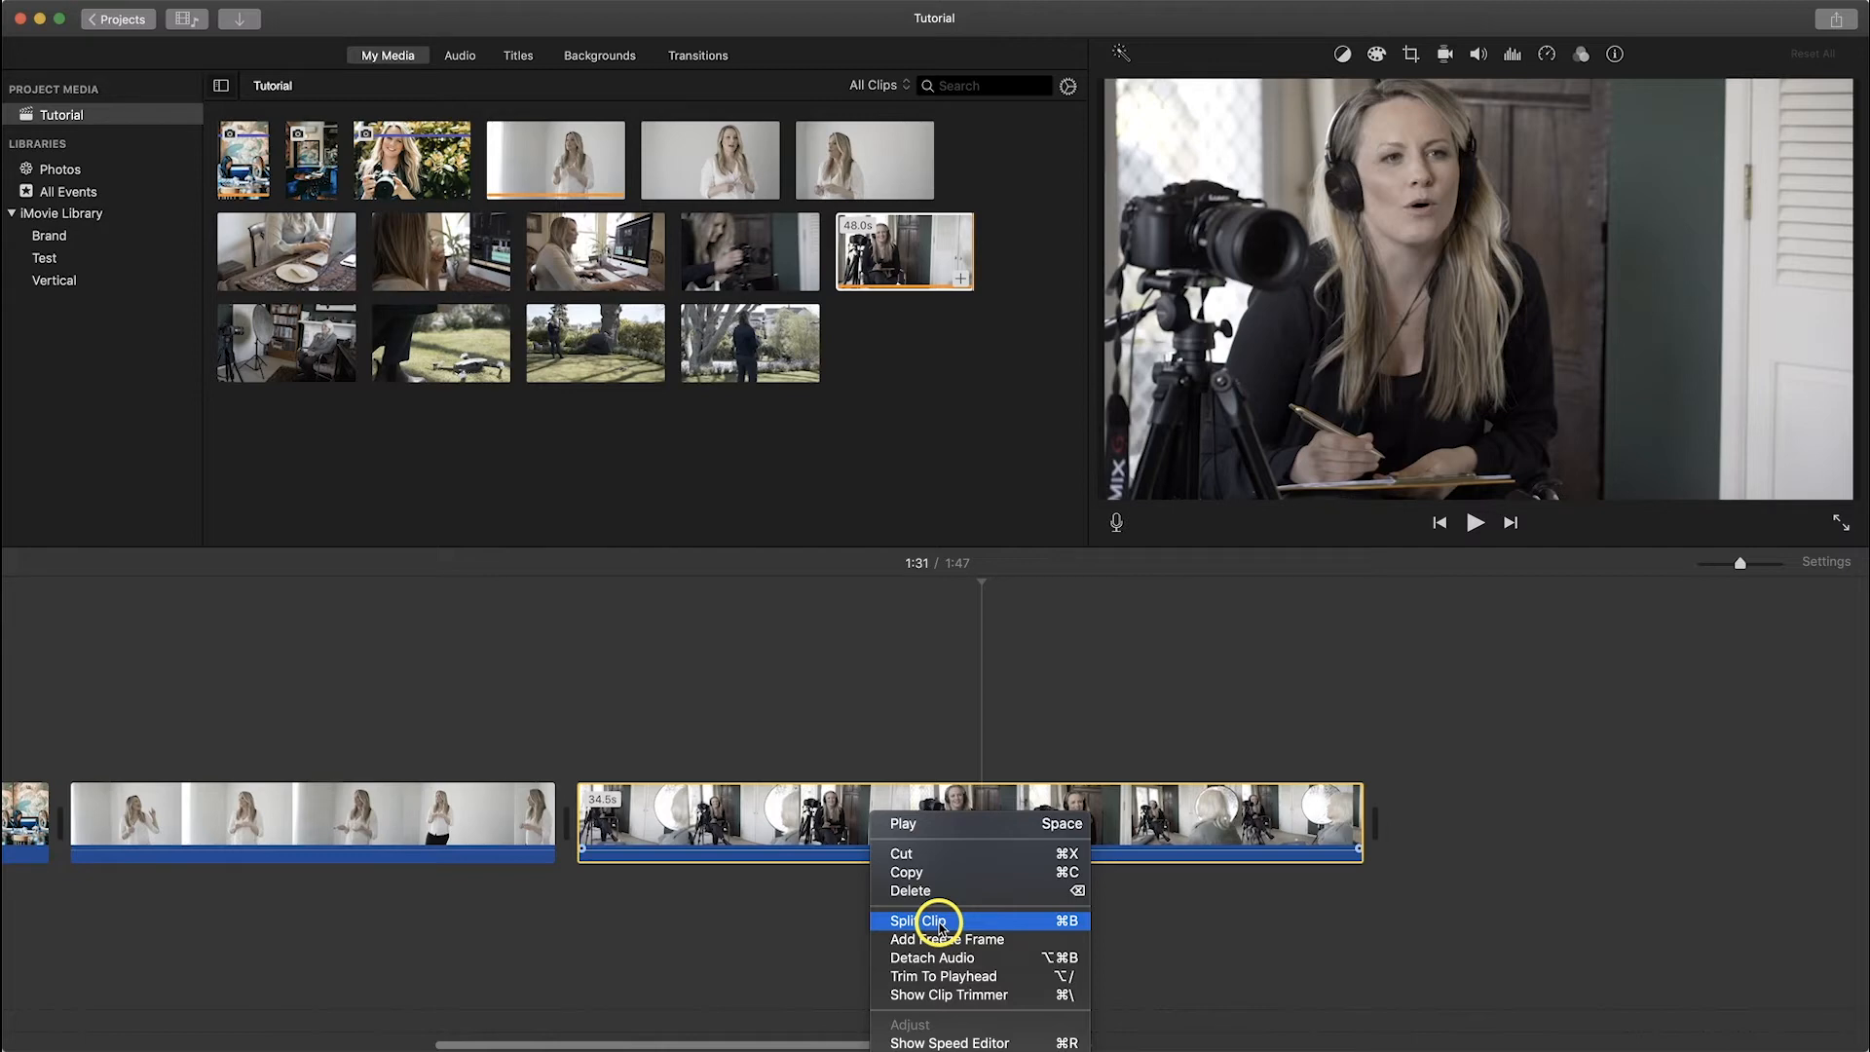
left_click(938, 923)
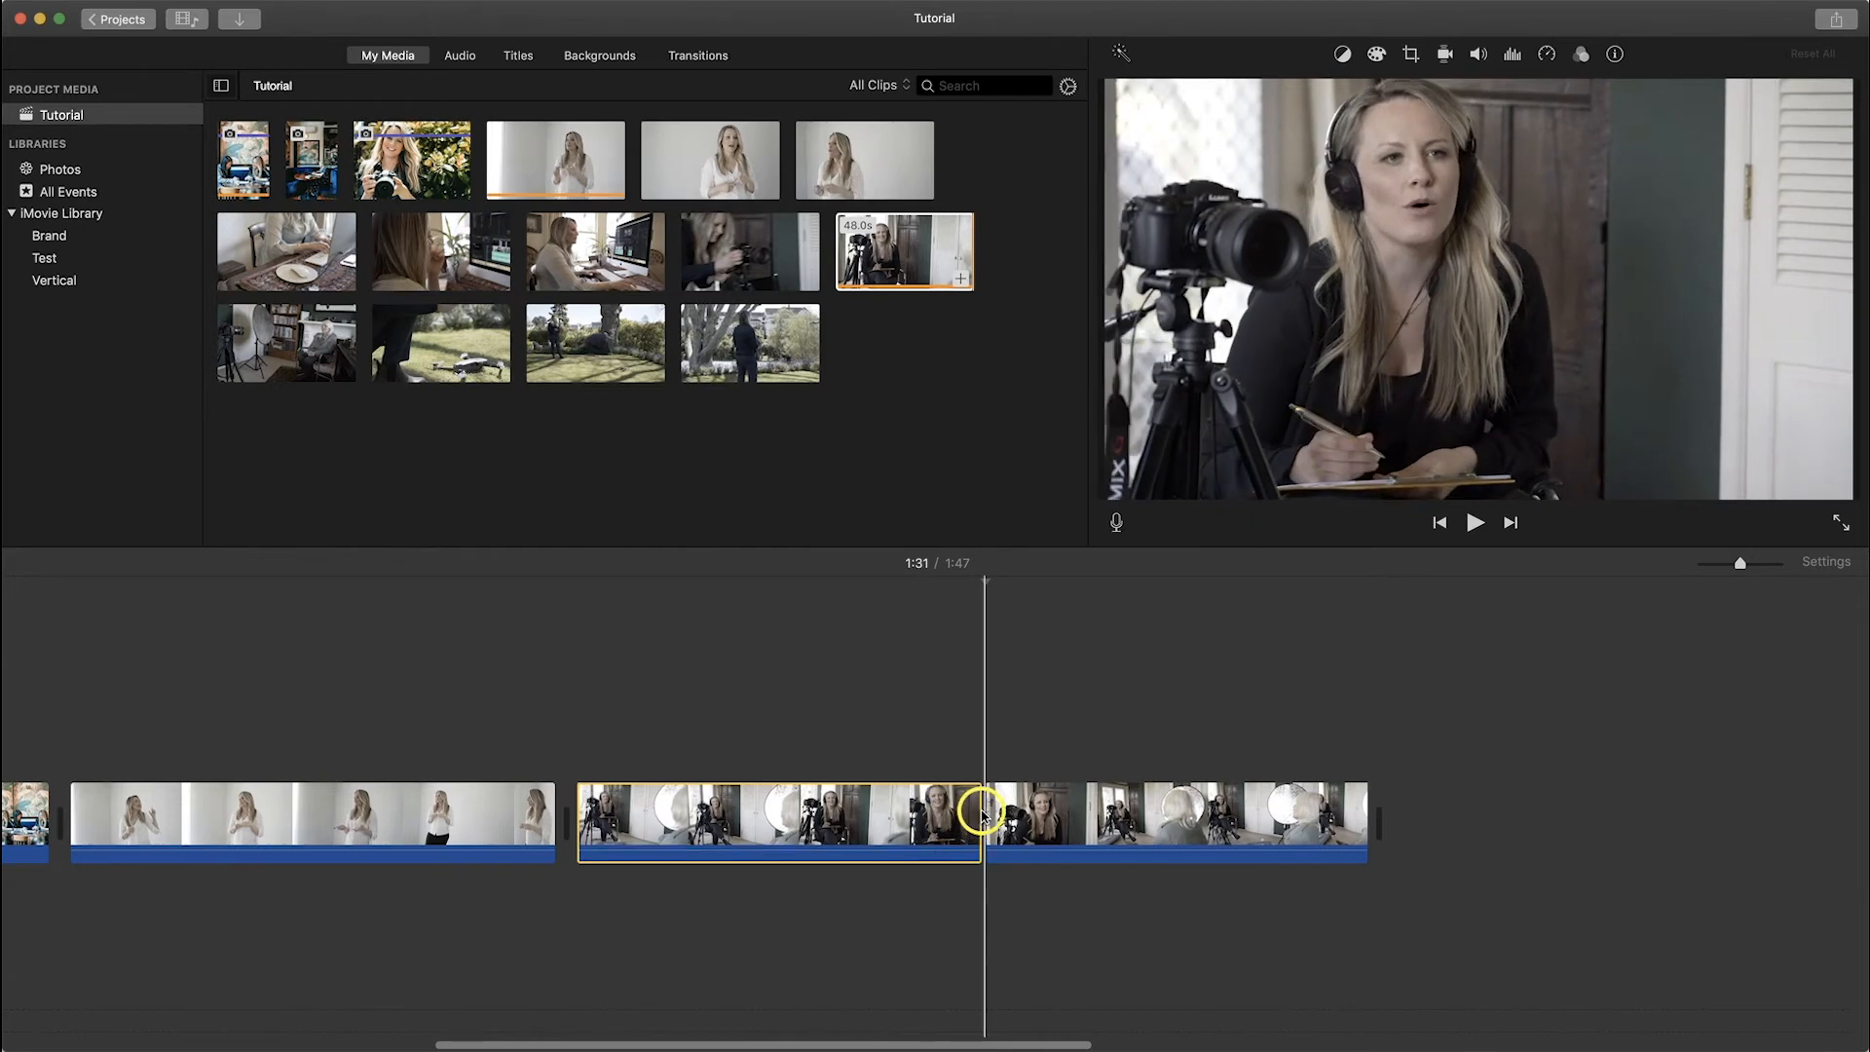
left_click_drag(977, 816, 881, 815)
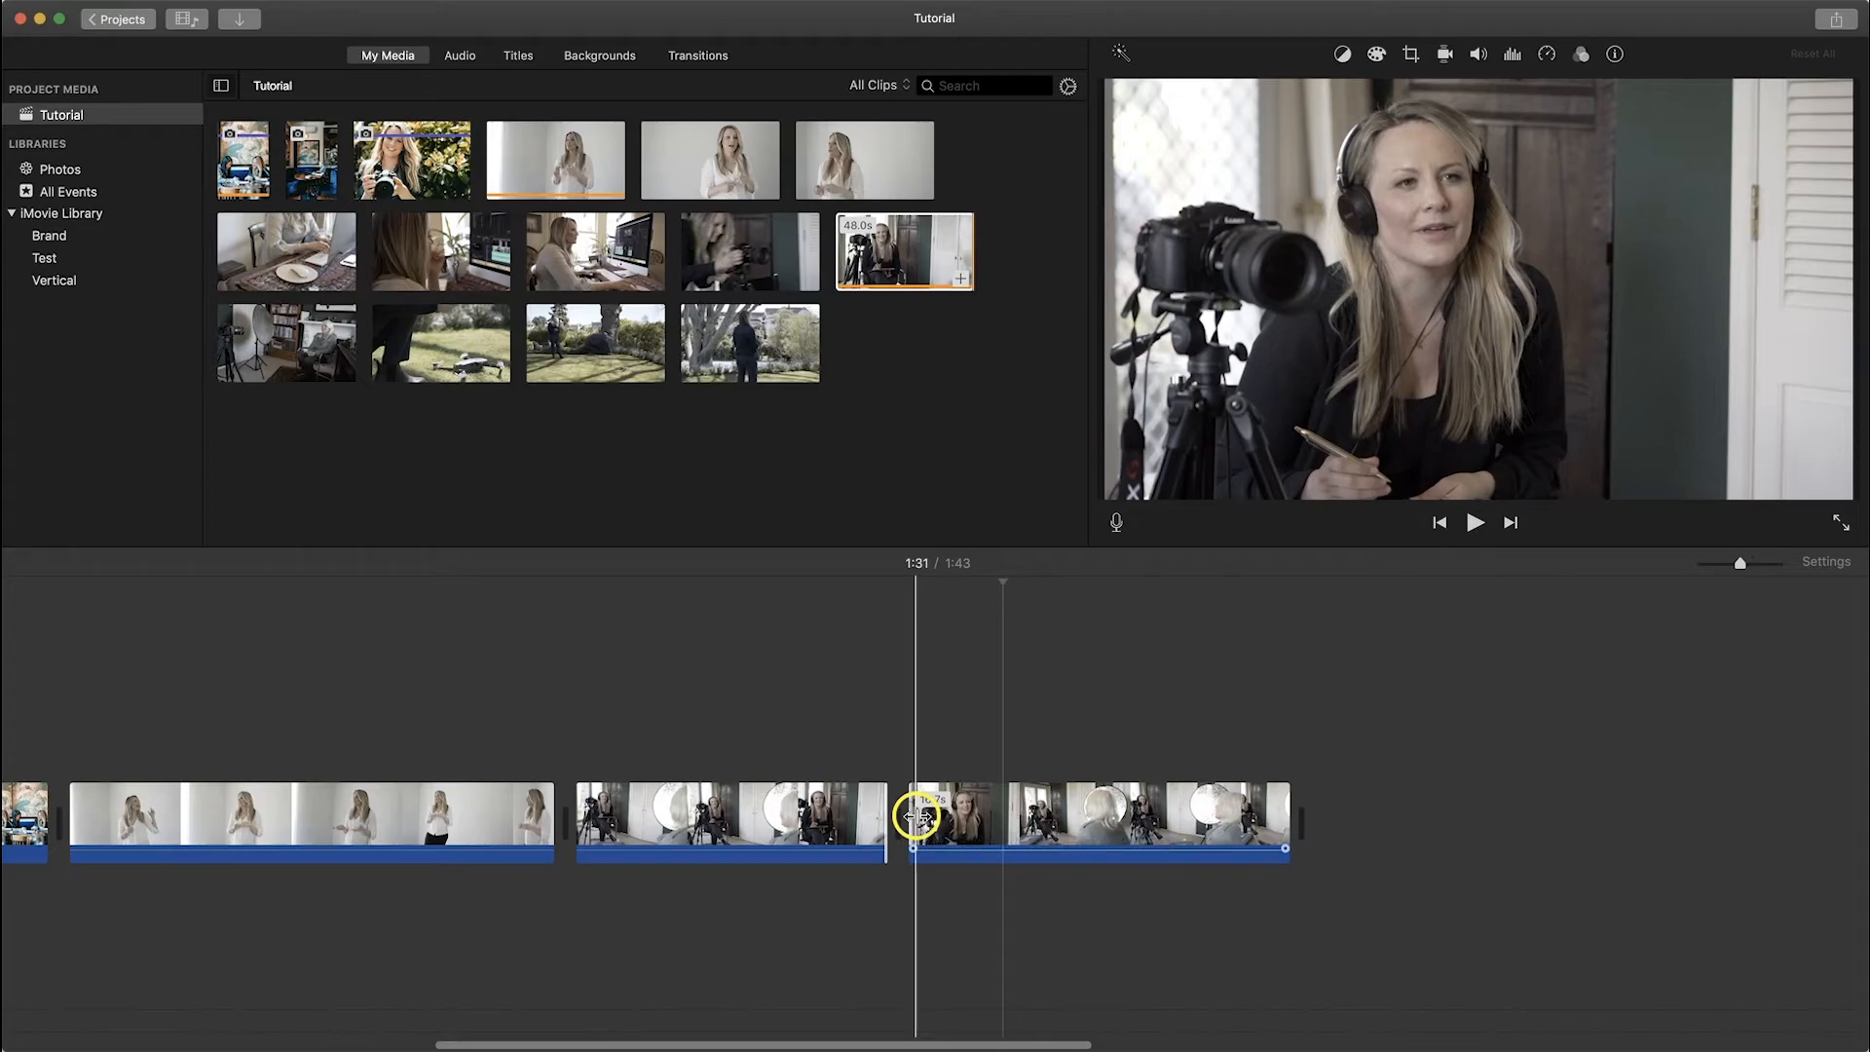
Step: Copy the second part of the split interview clip and paste it at the playhead, 1:28 into the movie
left_click(916, 816)
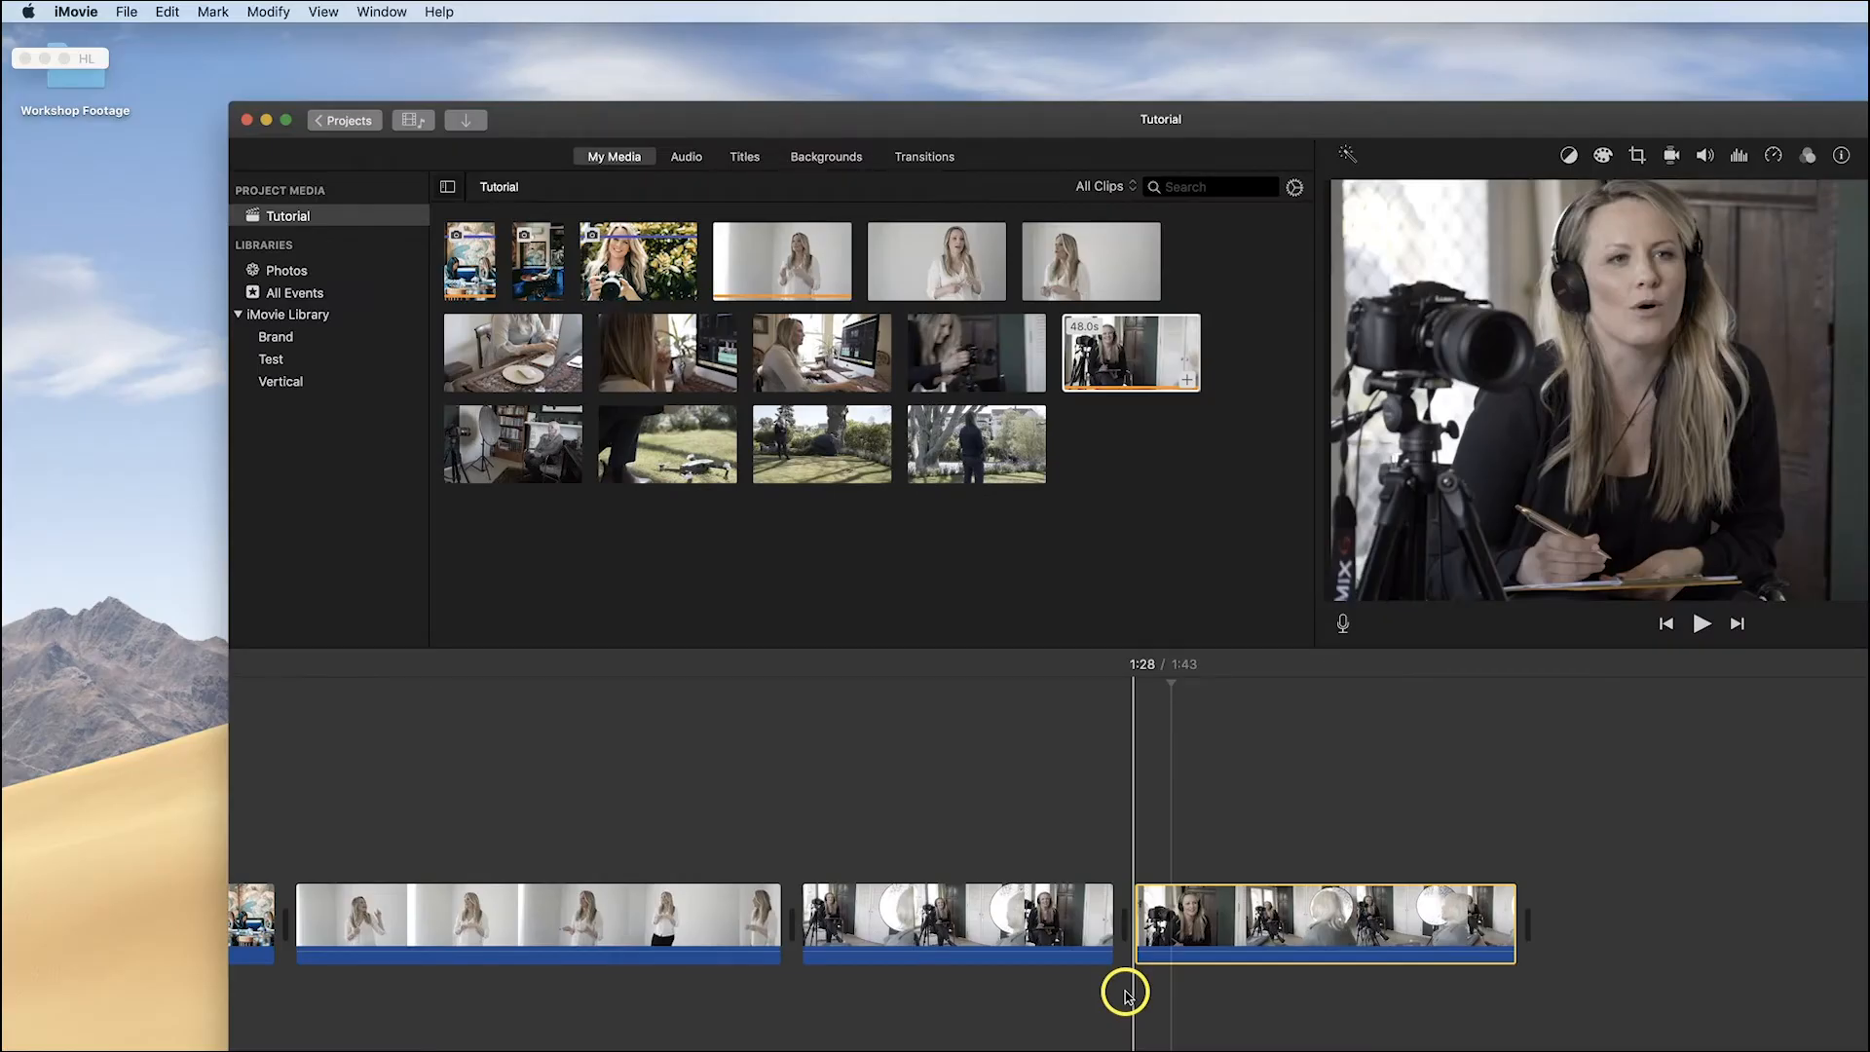
right_click(1186, 944)
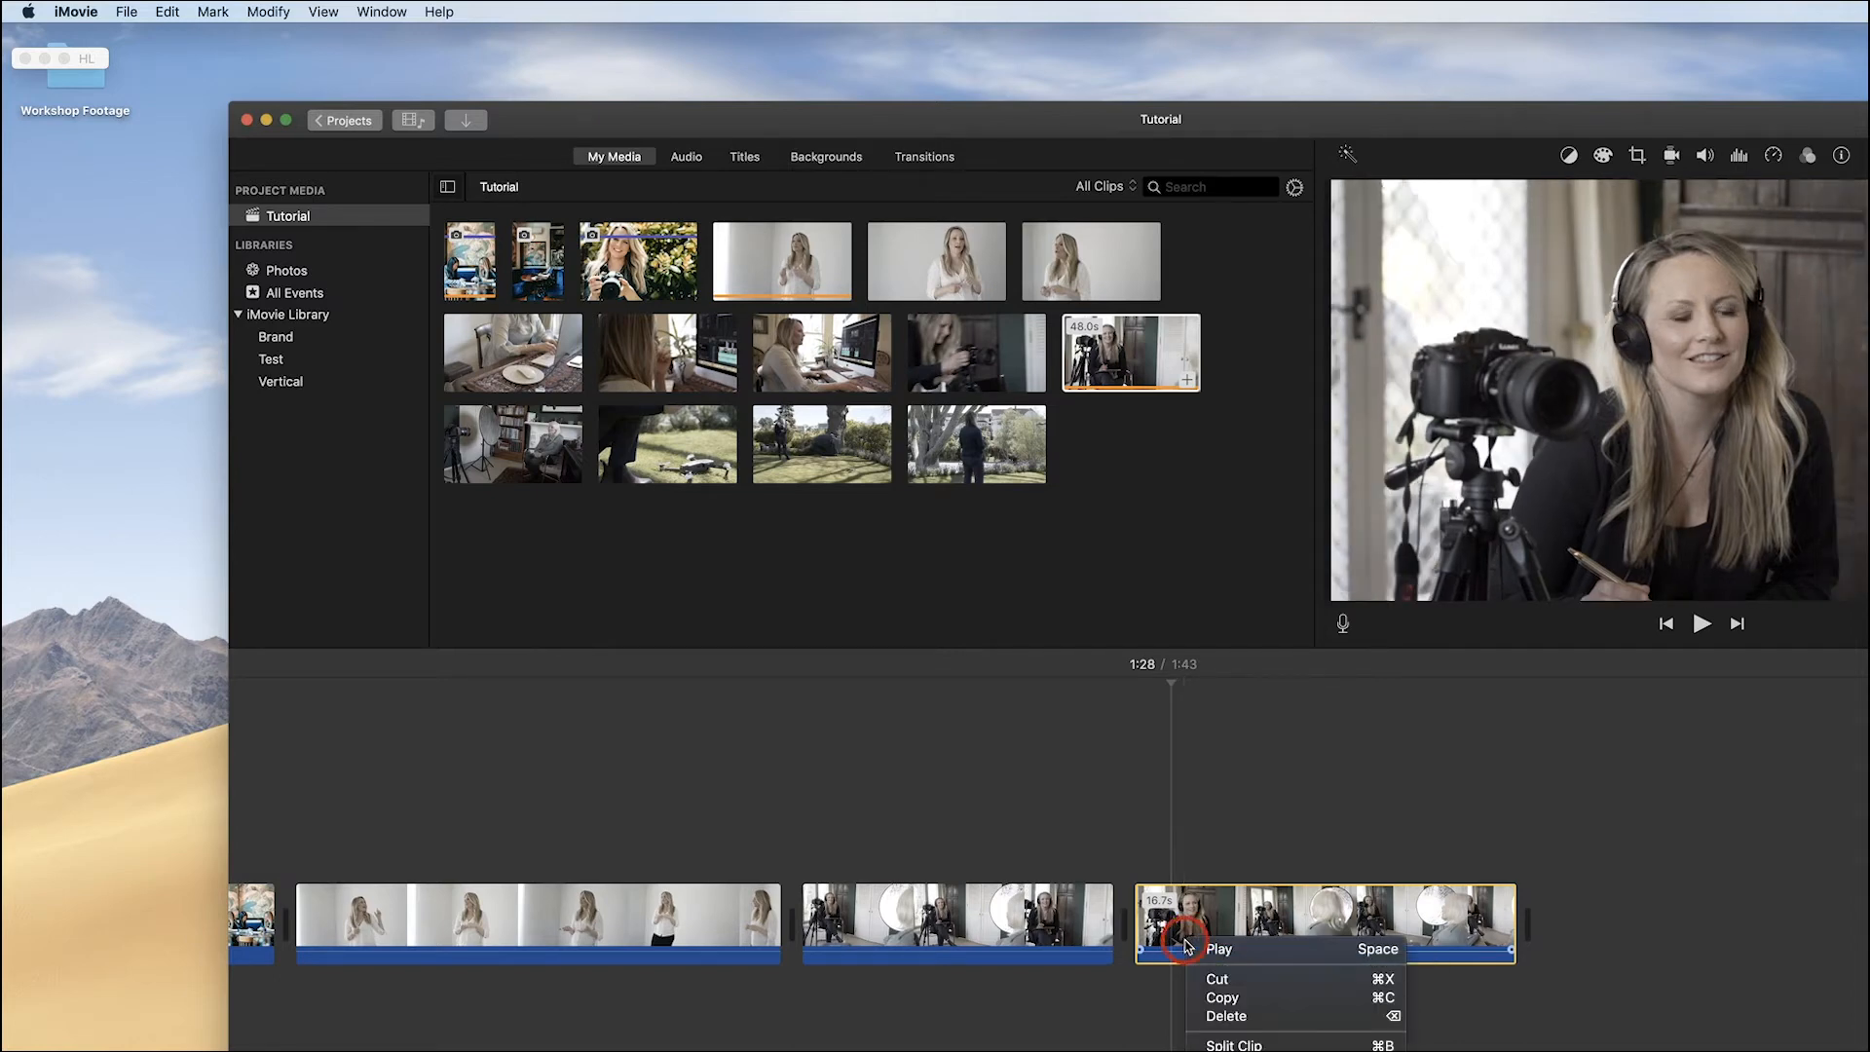
left_click(1231, 998)
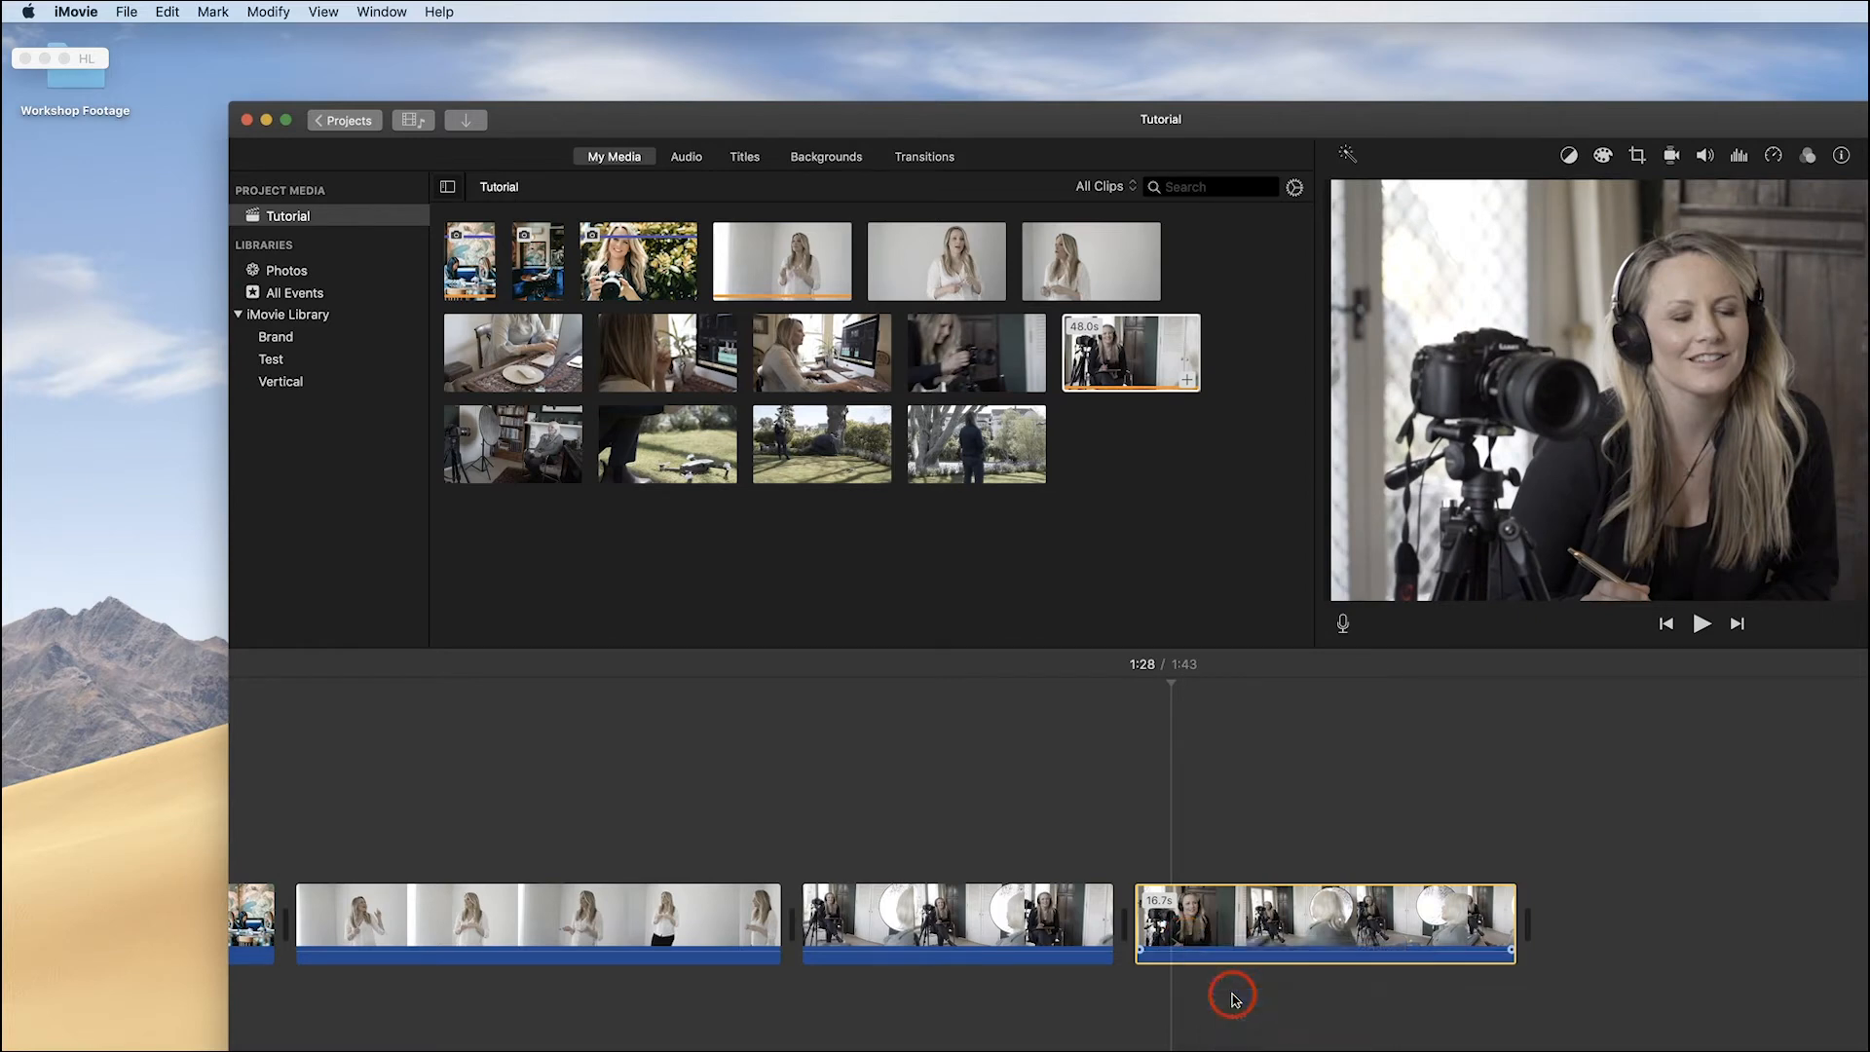
left_click(1190, 915)
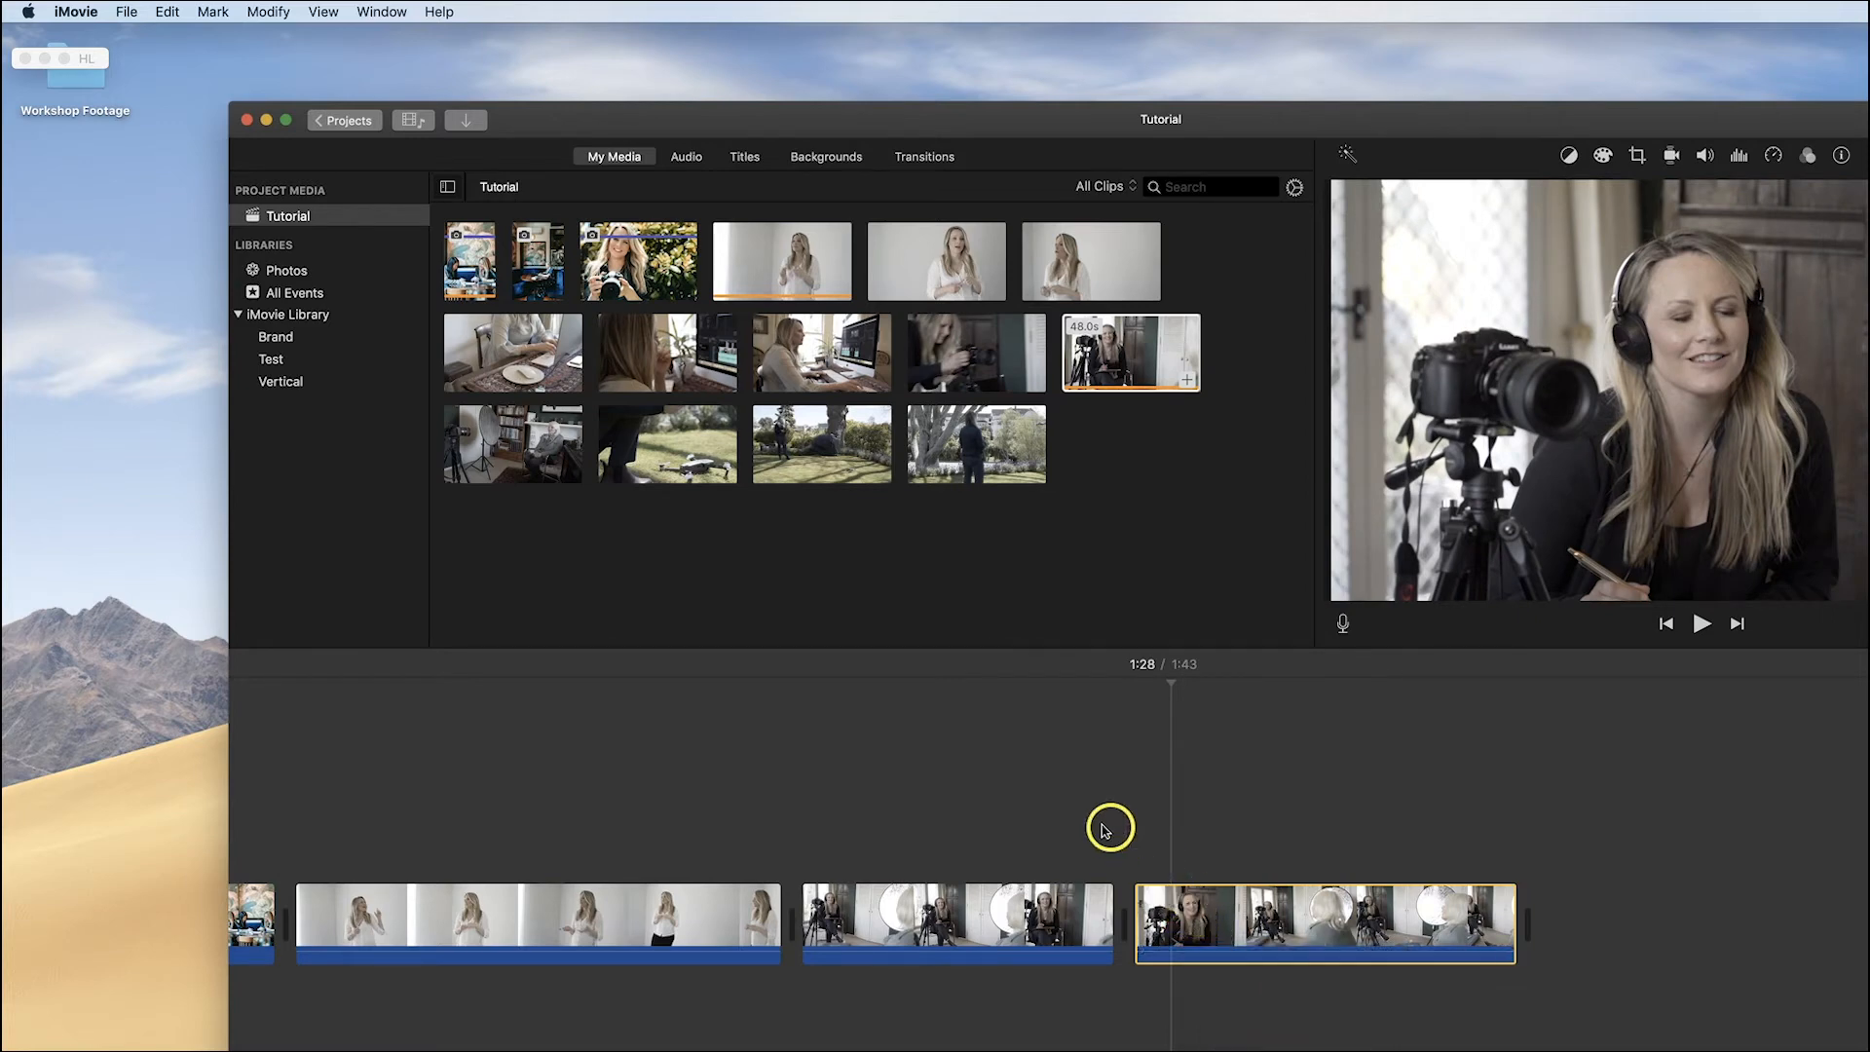
left_click(163, 20)
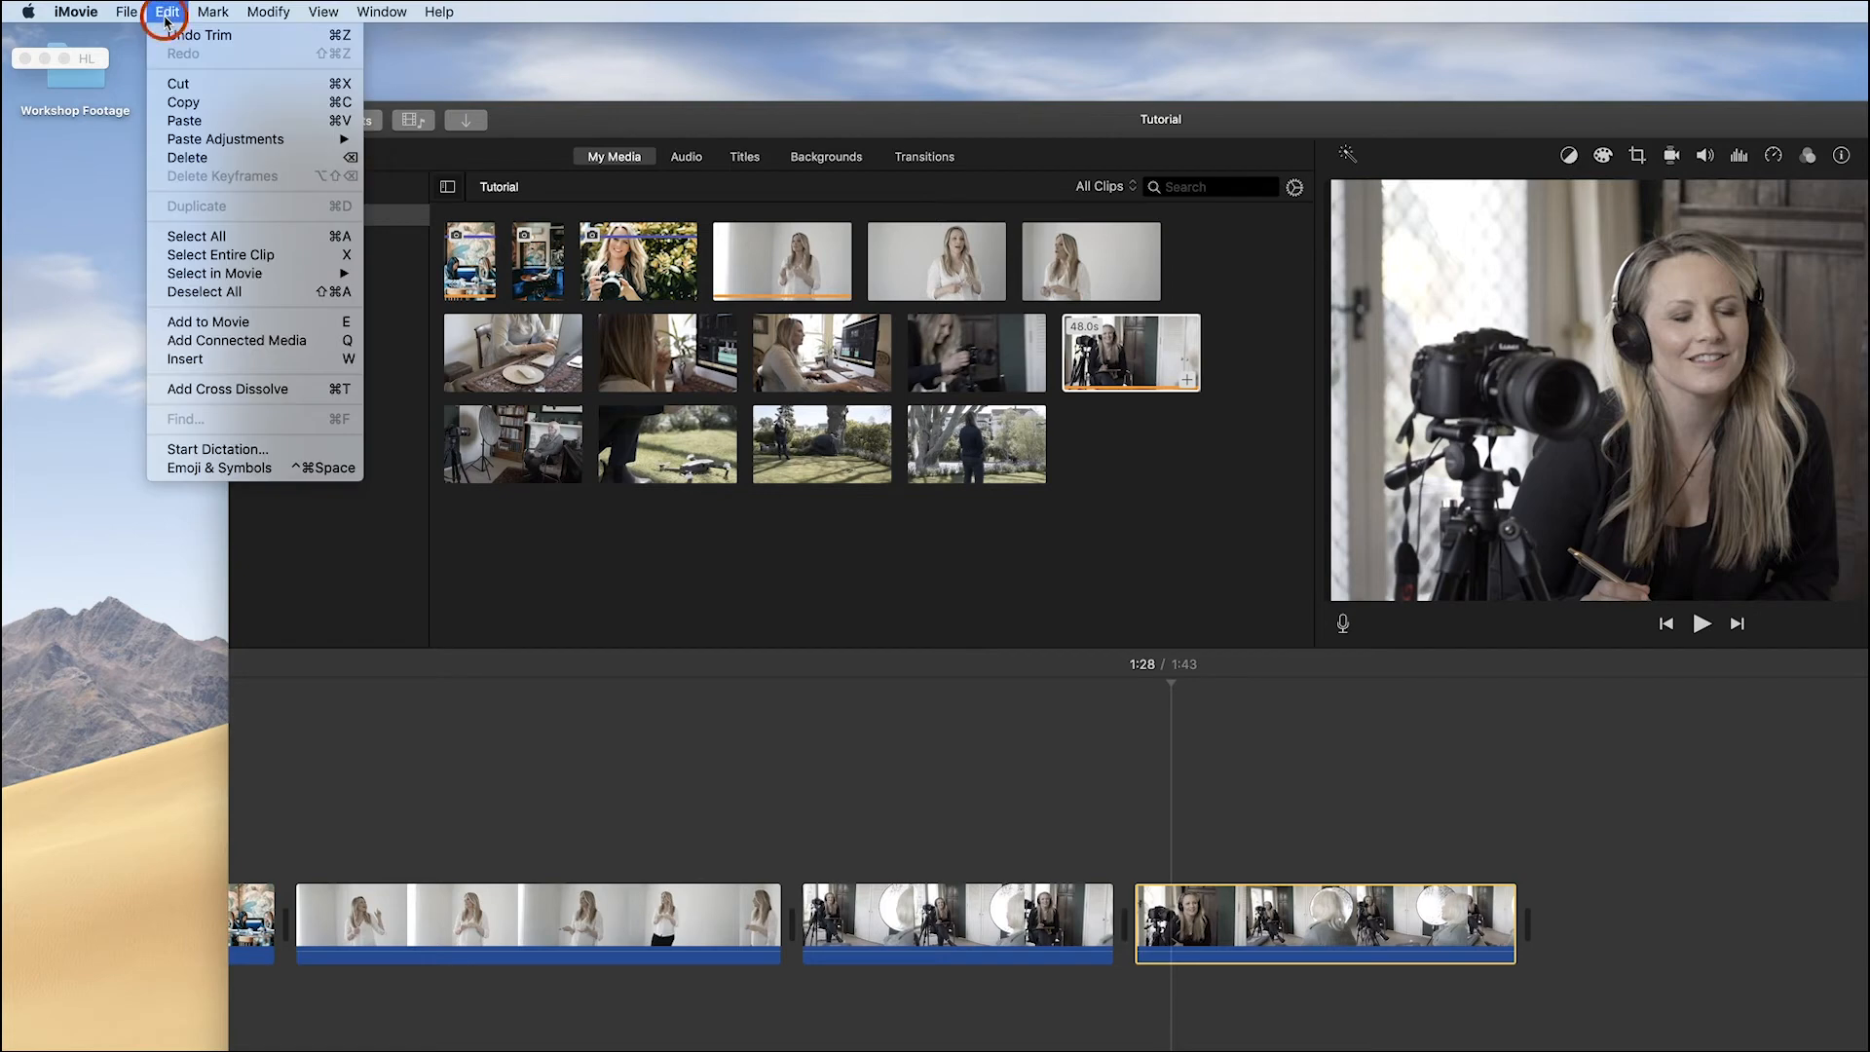
left_click(204, 125)
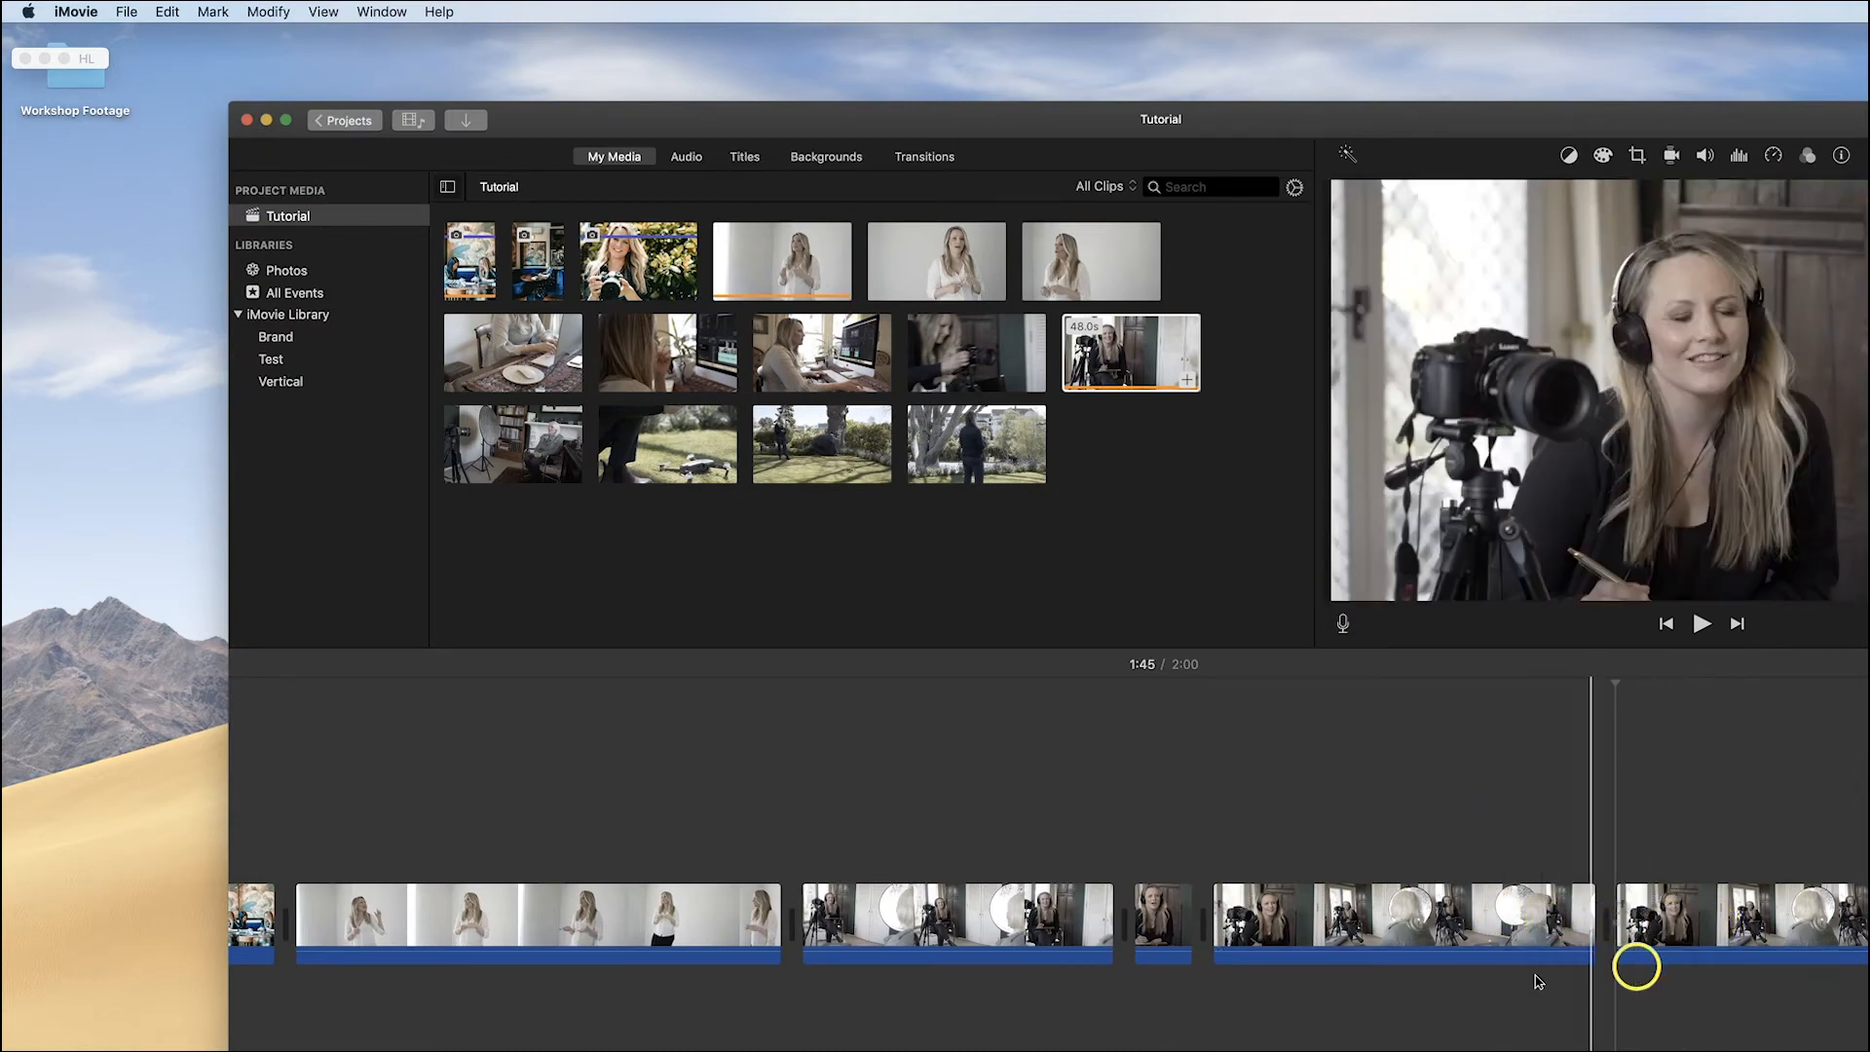
Step: Delete the leftover interview segment at the end of the timeline, after the pasted copy
scroll(964, 764, "right", 2)
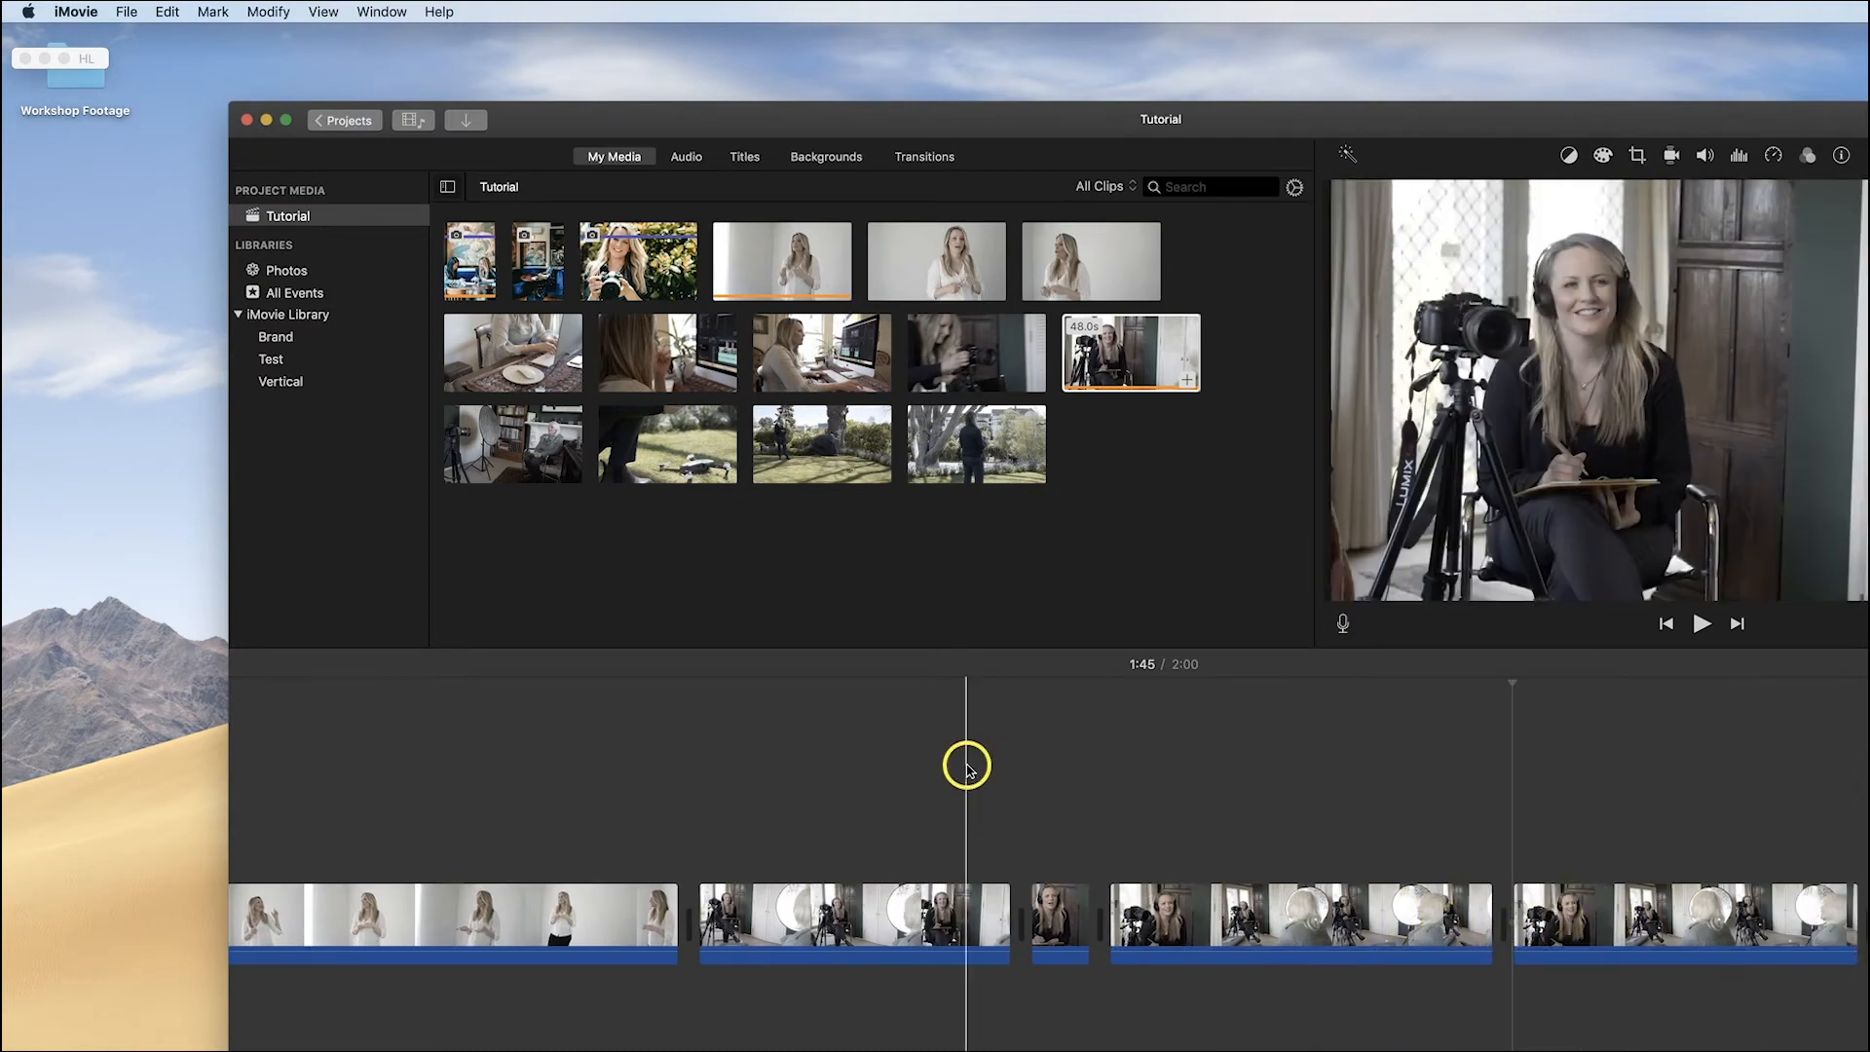
left_click(127, 10)
mouse_move(178, 15)
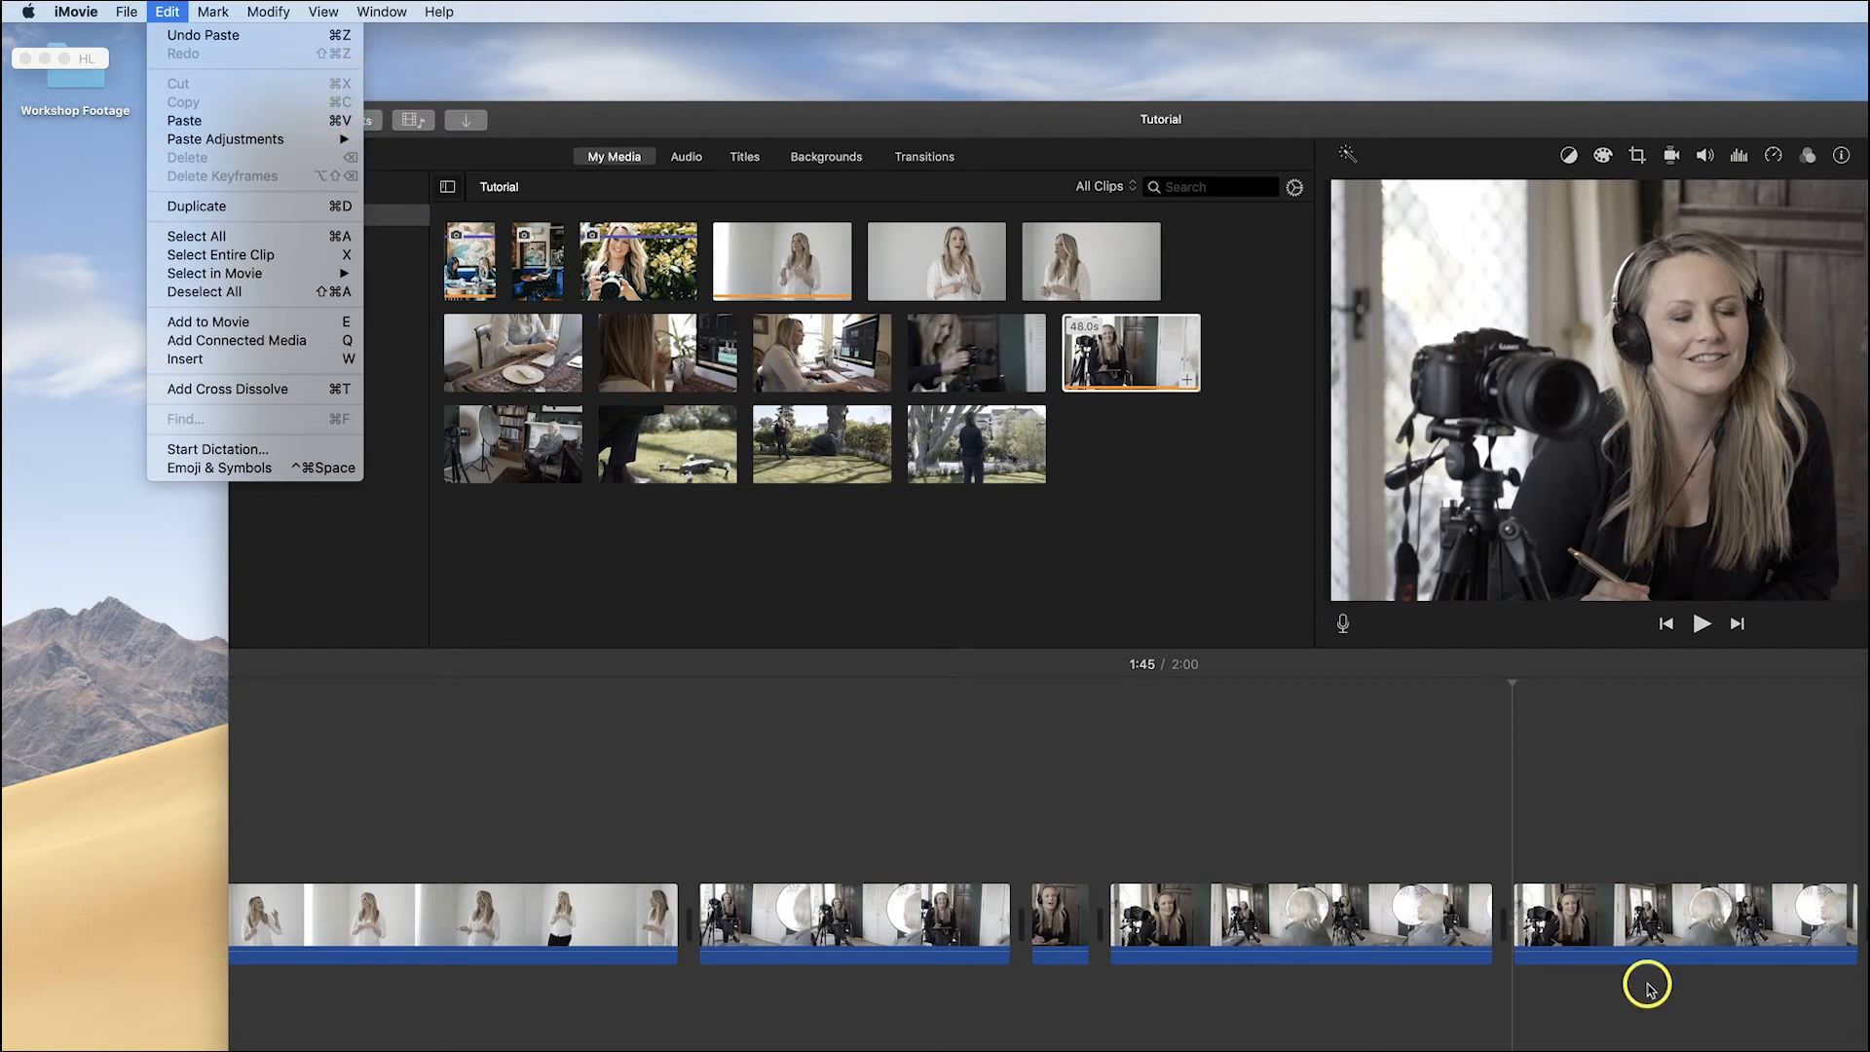
left_click(1587, 920)
left_click(1595, 925)
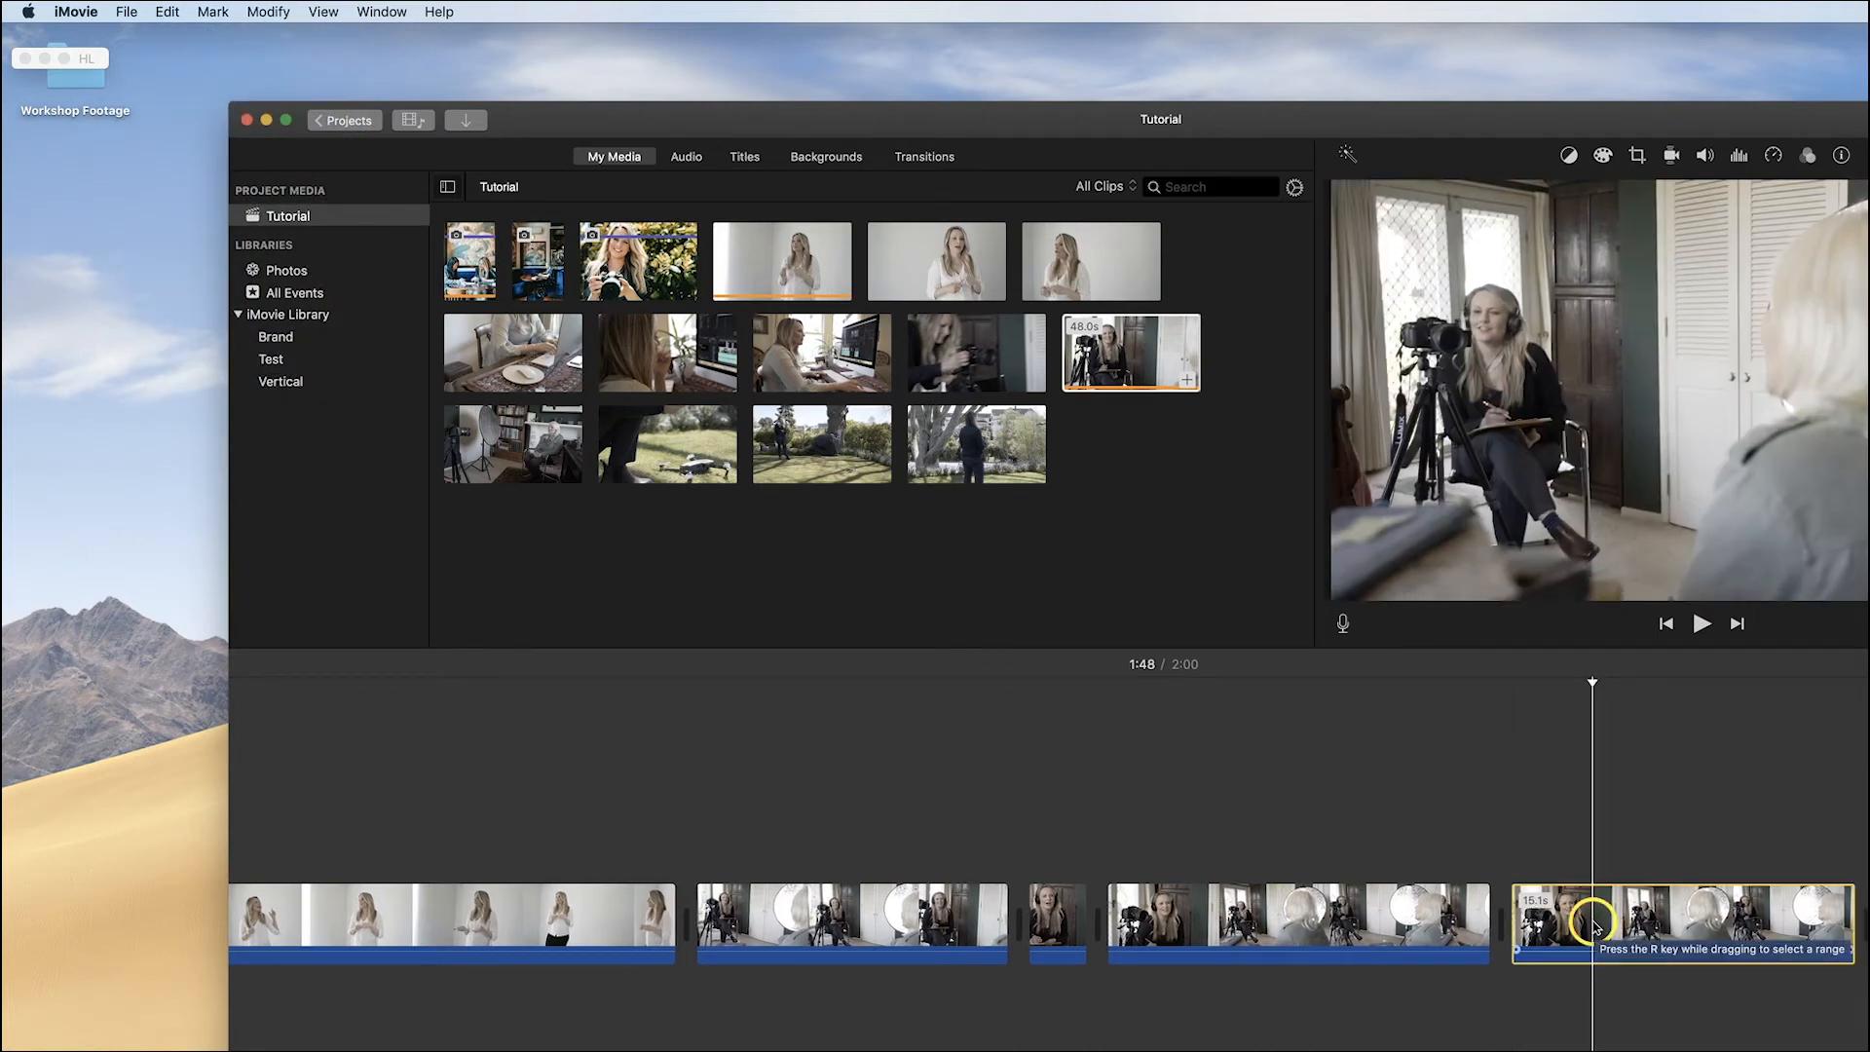
key("Delete")
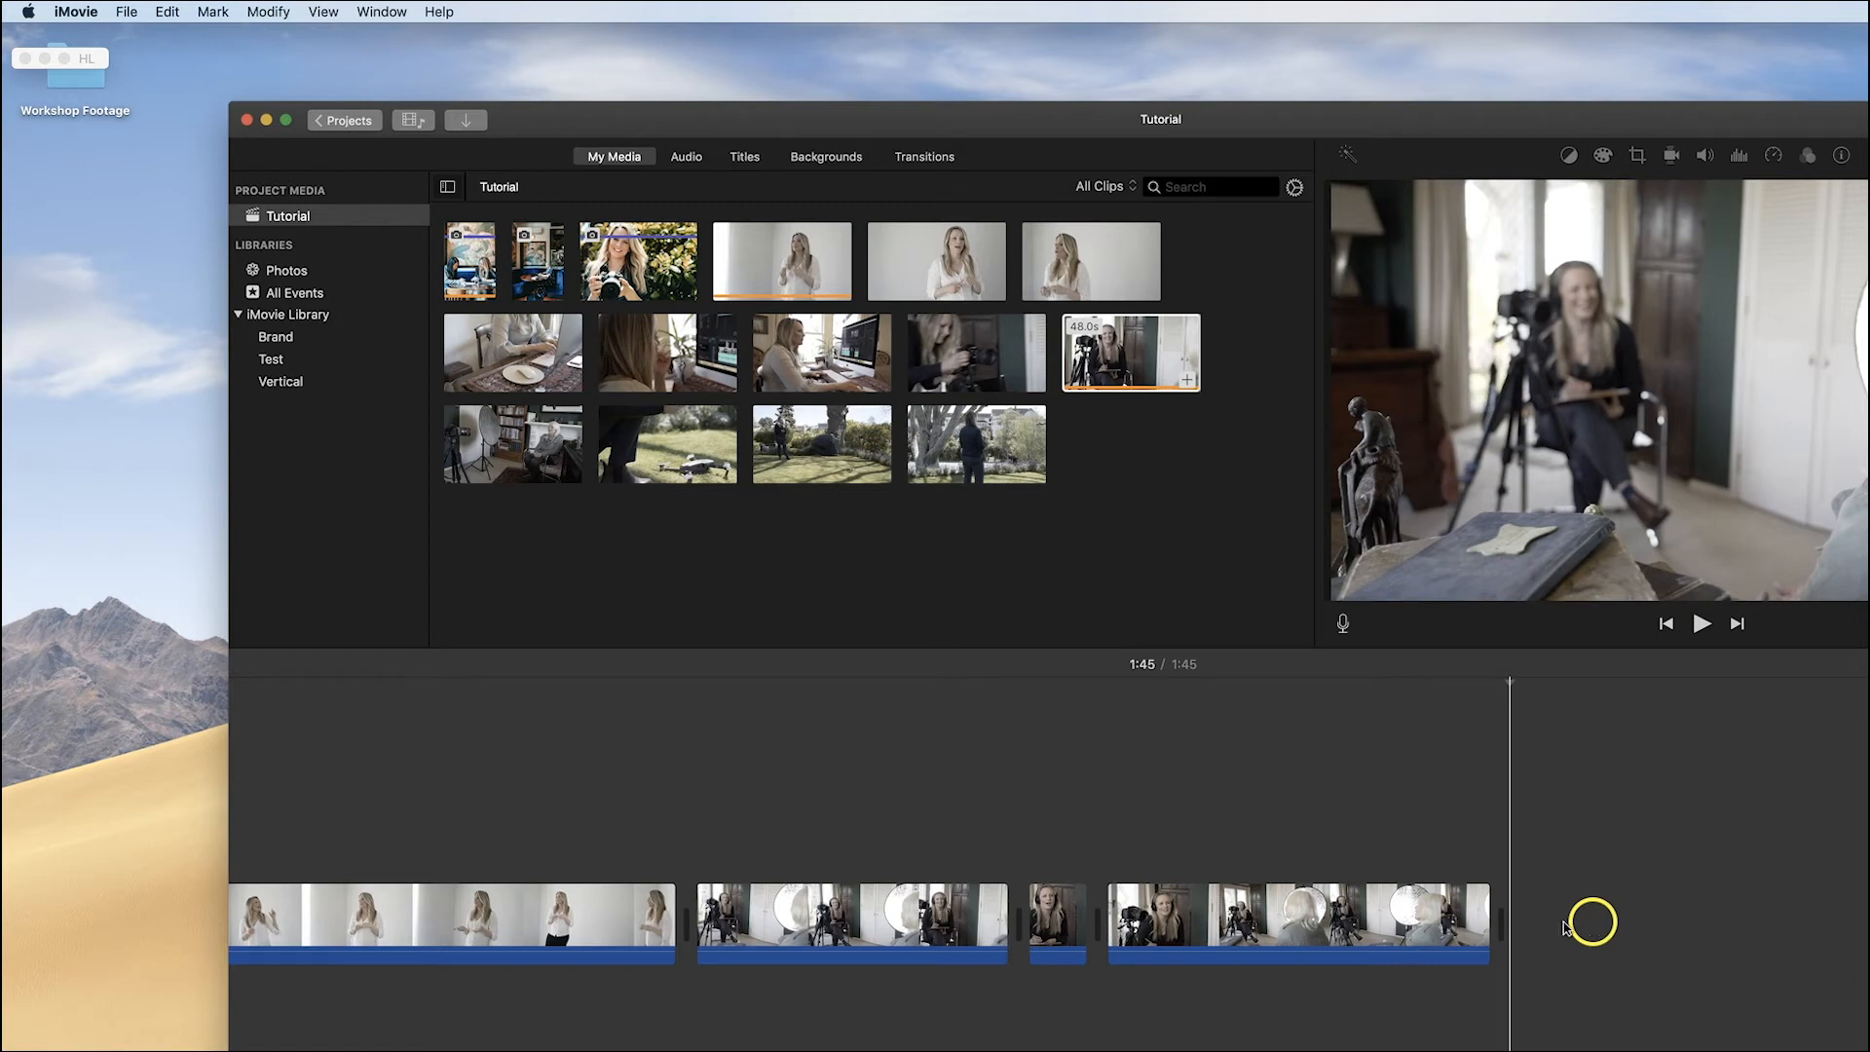
Step: Delete the short 1.6 s interview fragment in front of the pasted copy
left_click(1059, 921)
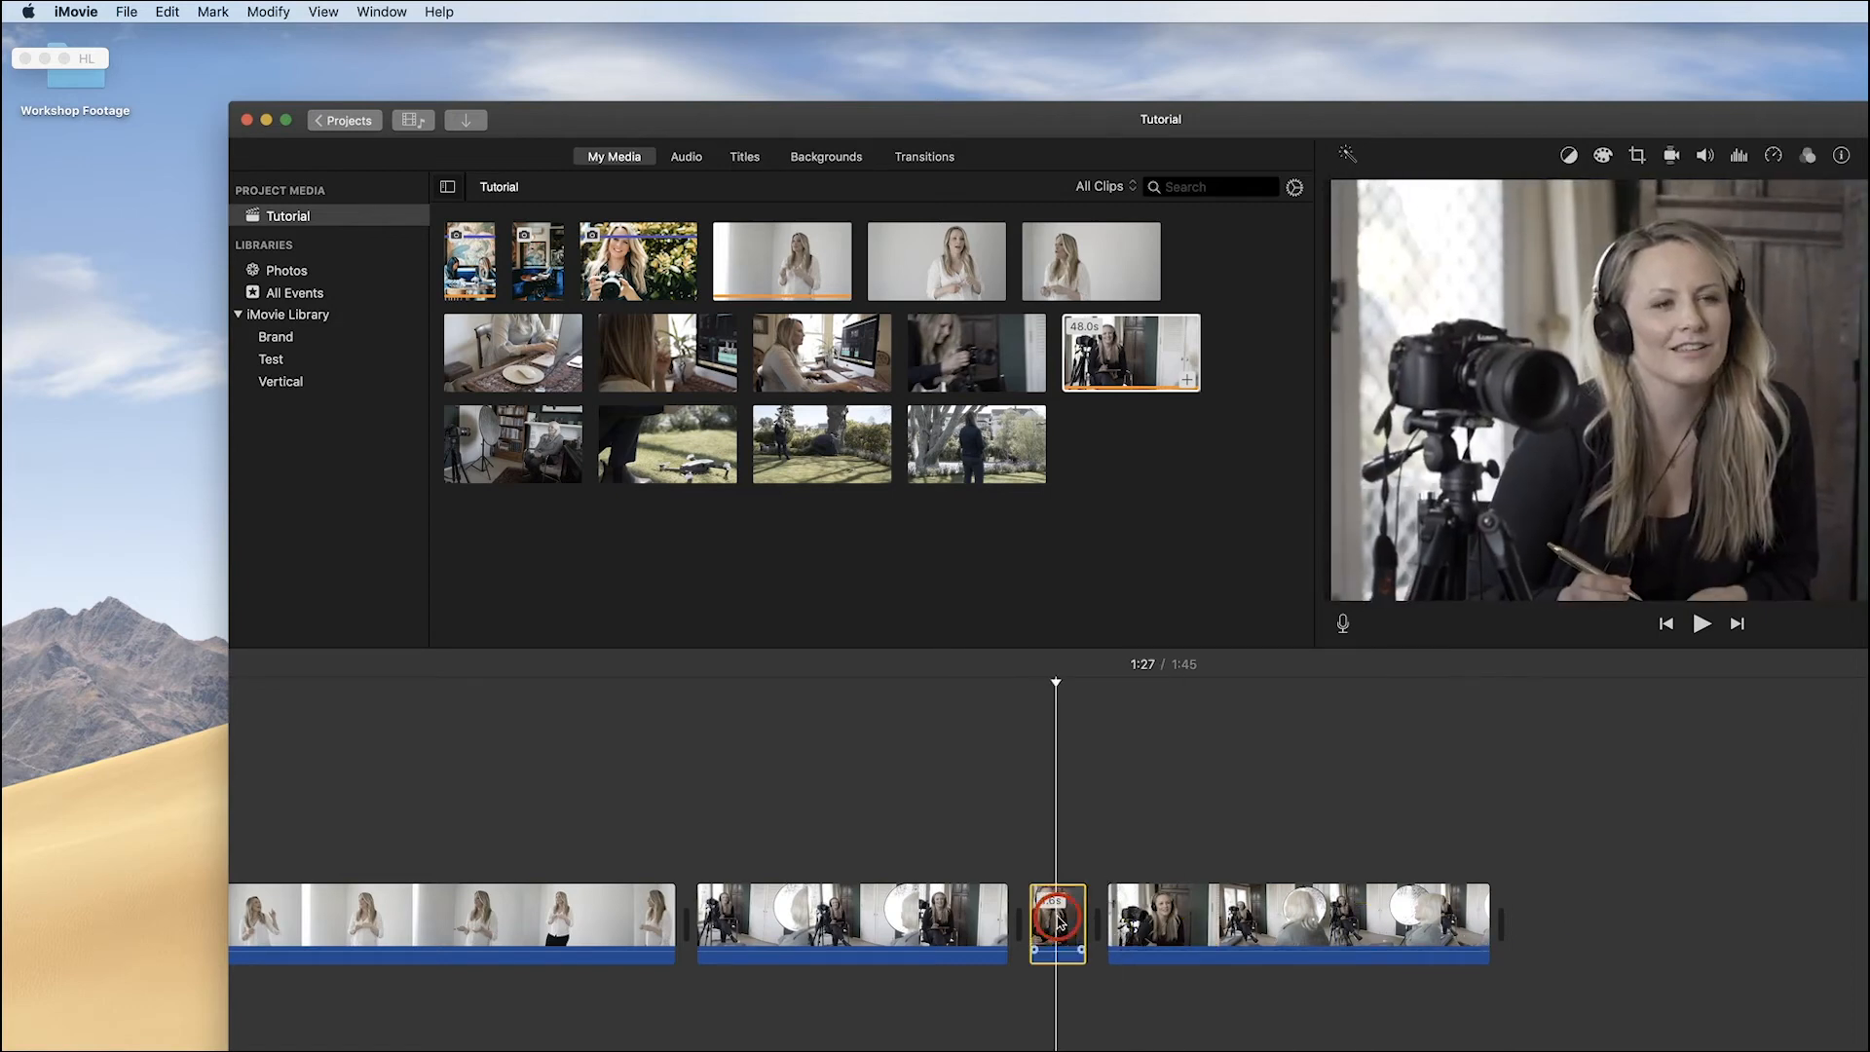
right_click(1058, 921)
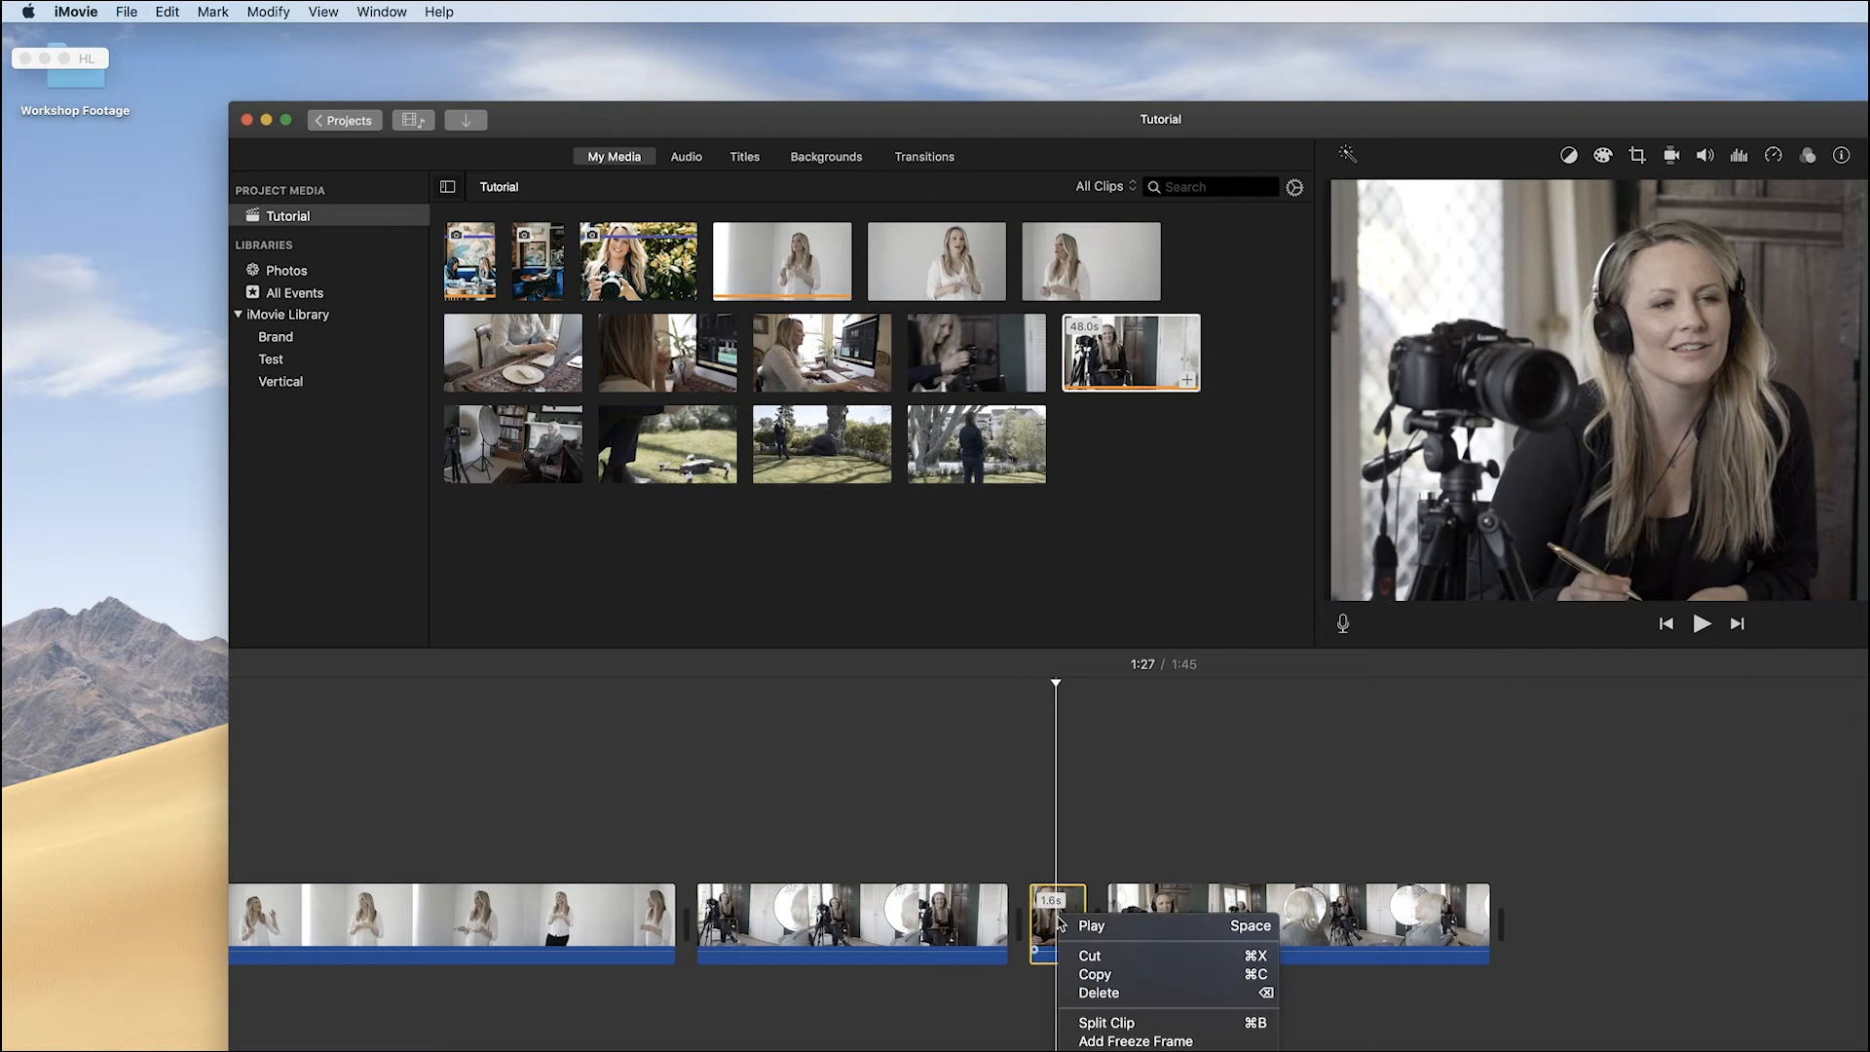
left_click(1103, 992)
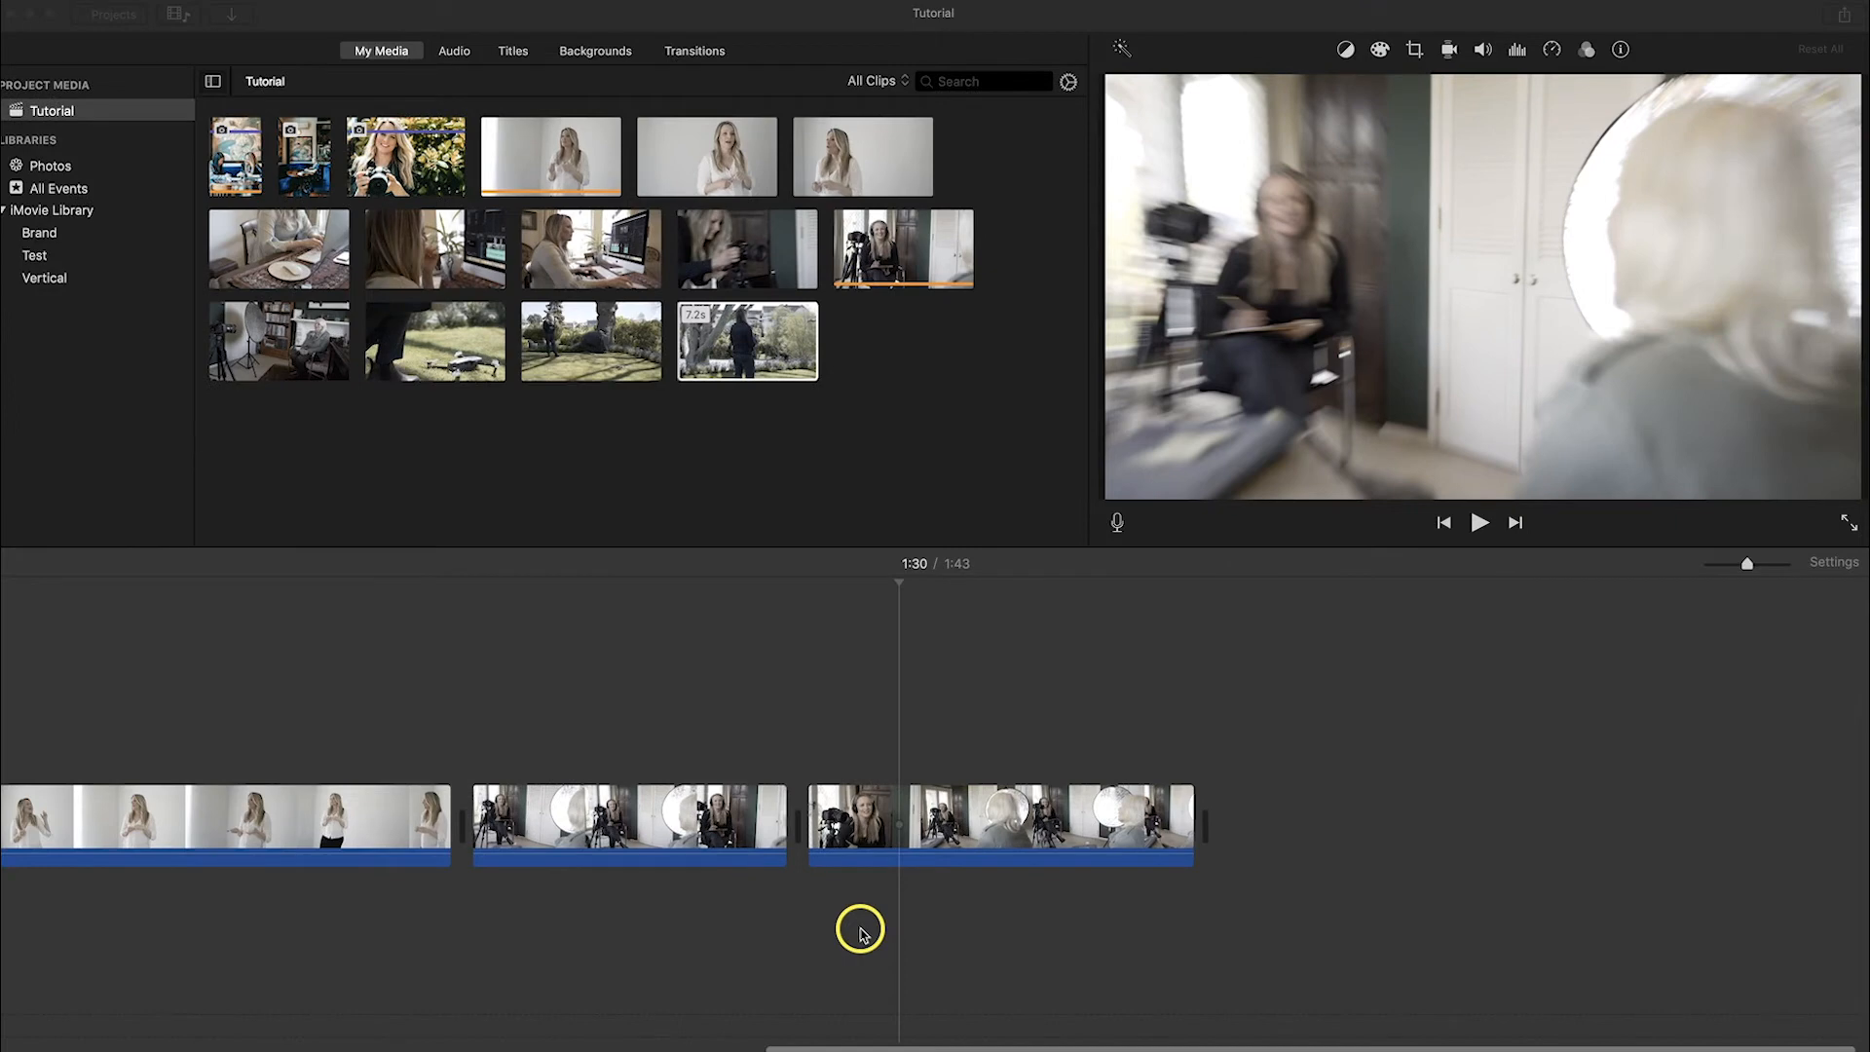
Step: Select a range of about 6 seconds in the middle of the last interview clip and delete it
left_click(950, 811)
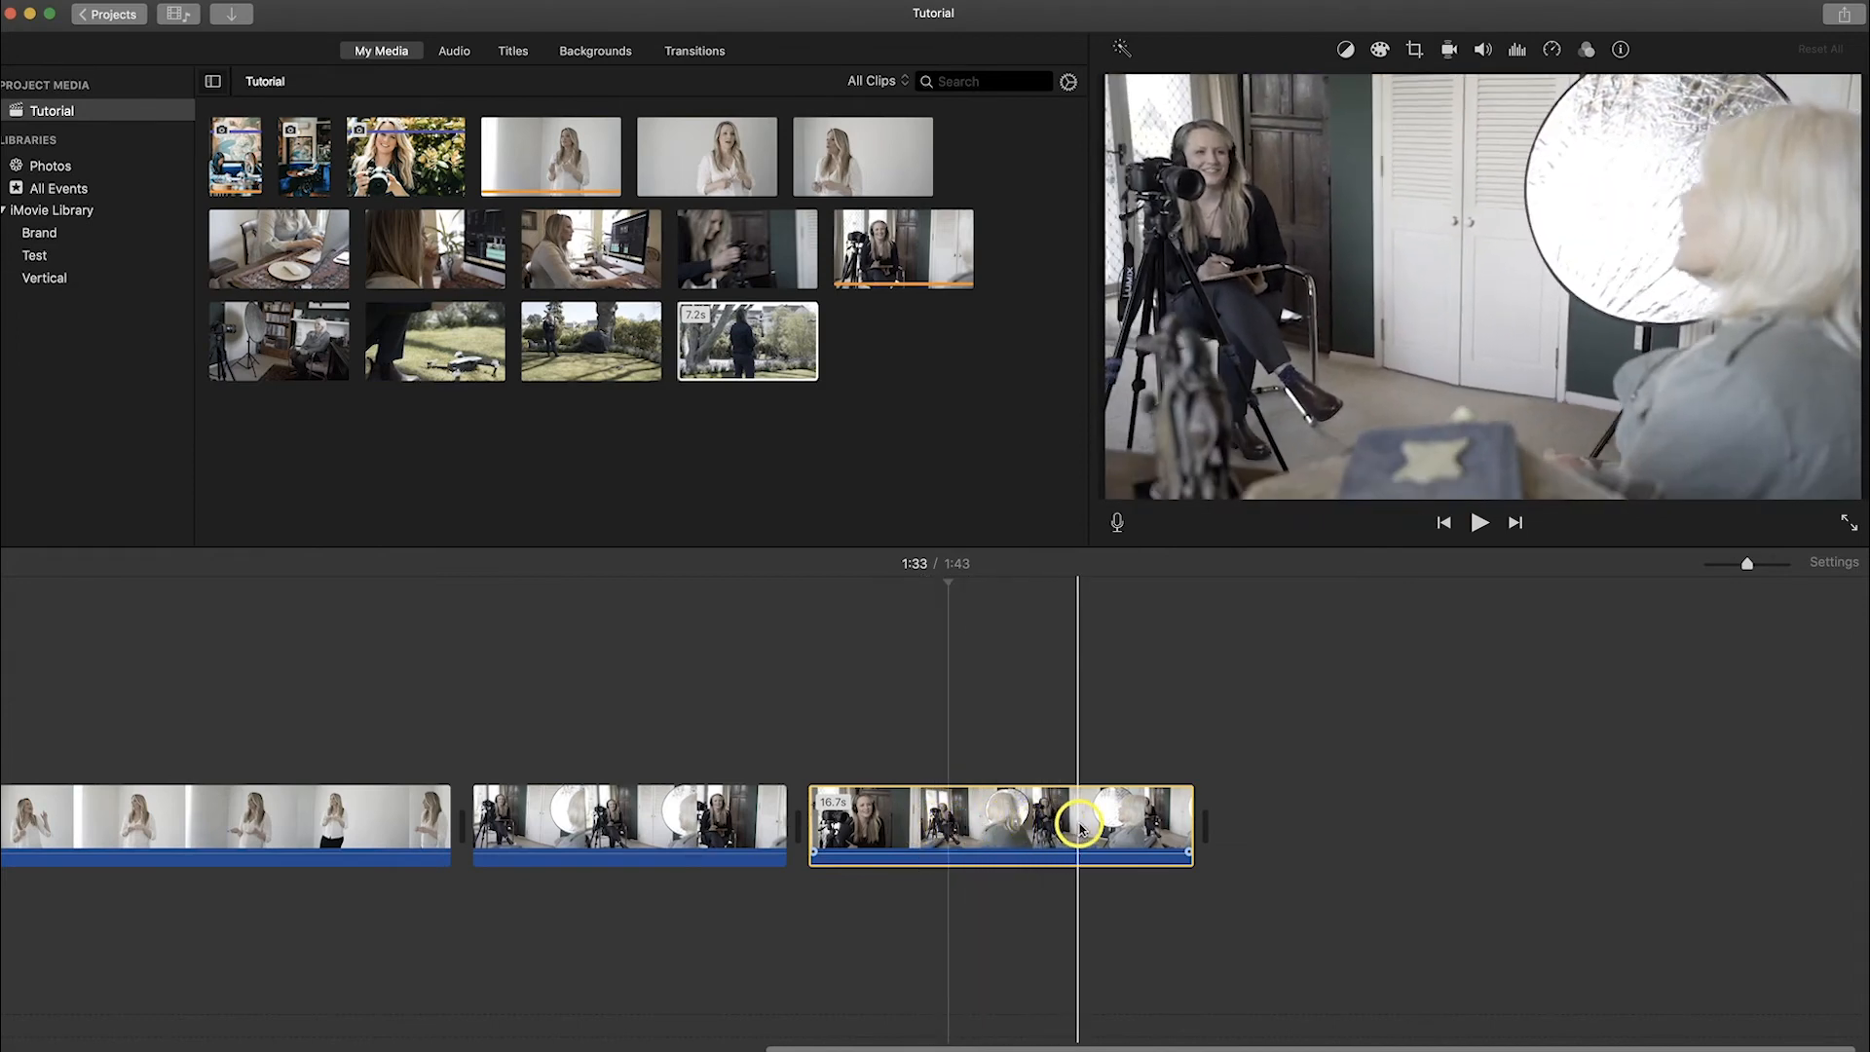
left_click(930, 830)
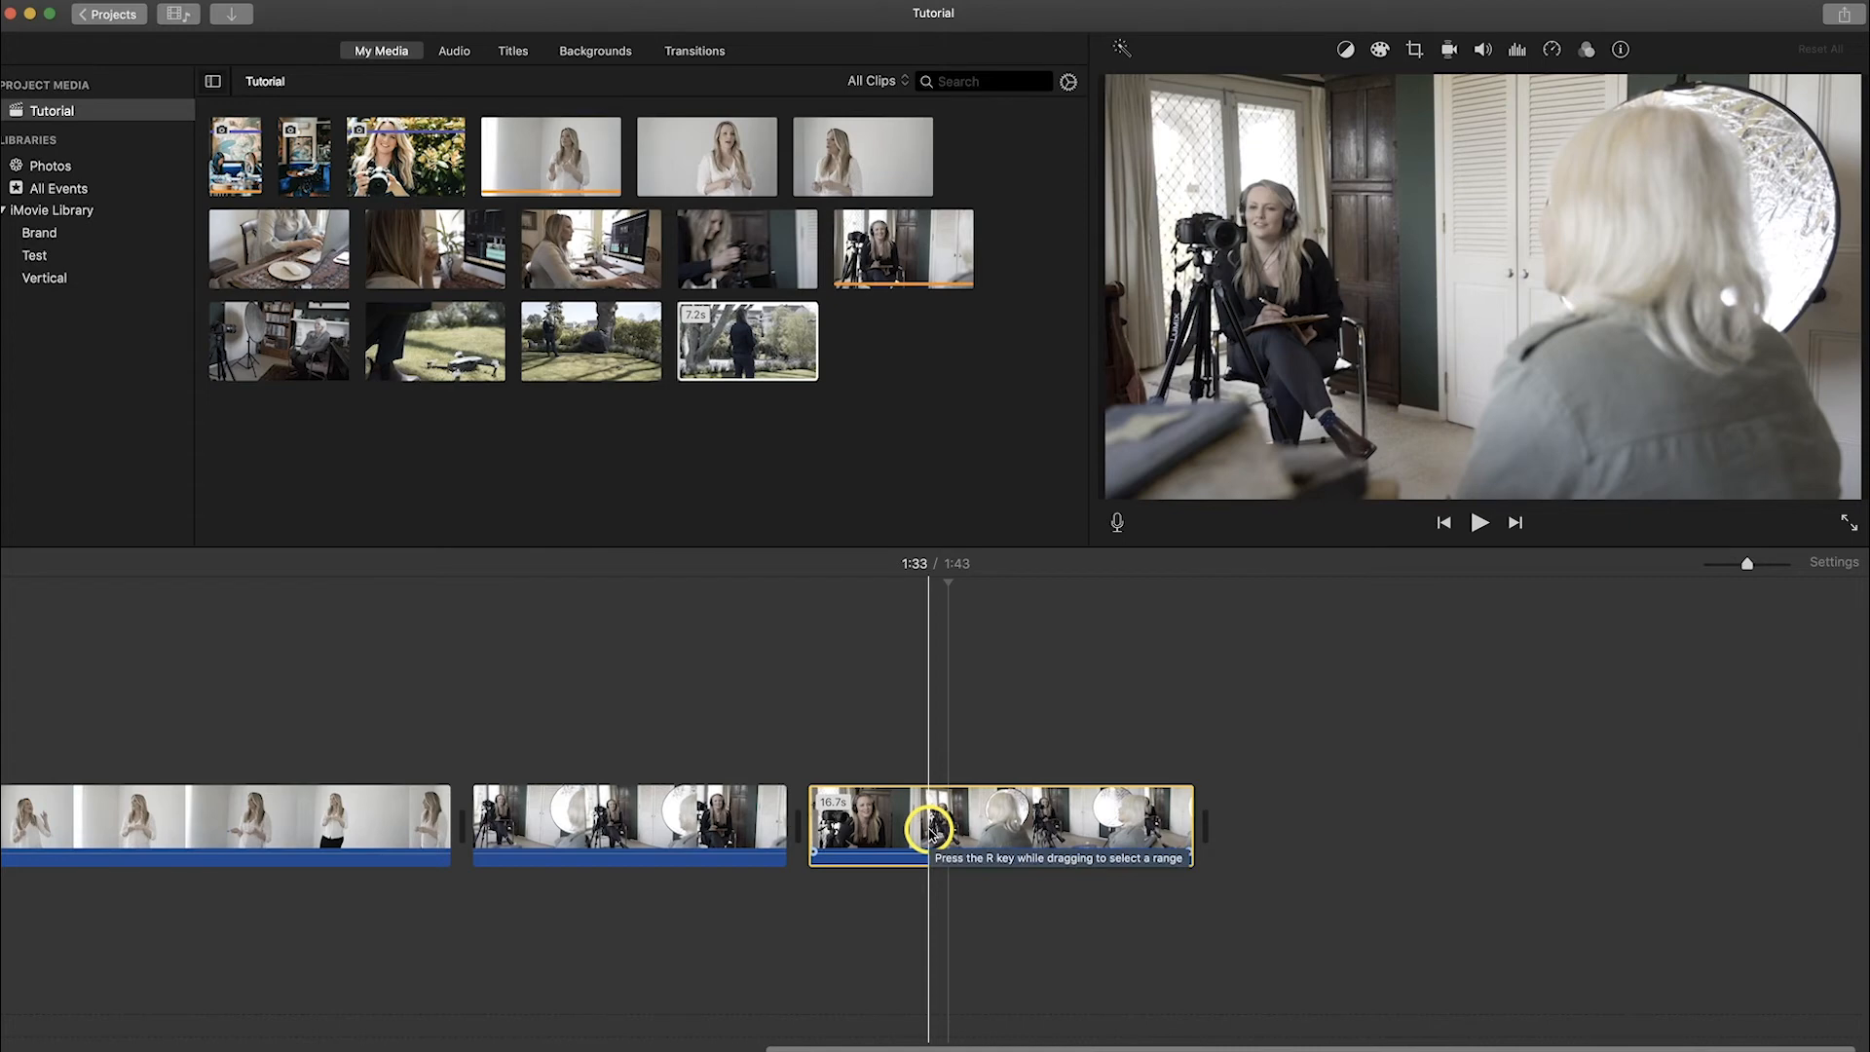
left_click_drag(930, 830, 1060, 838)
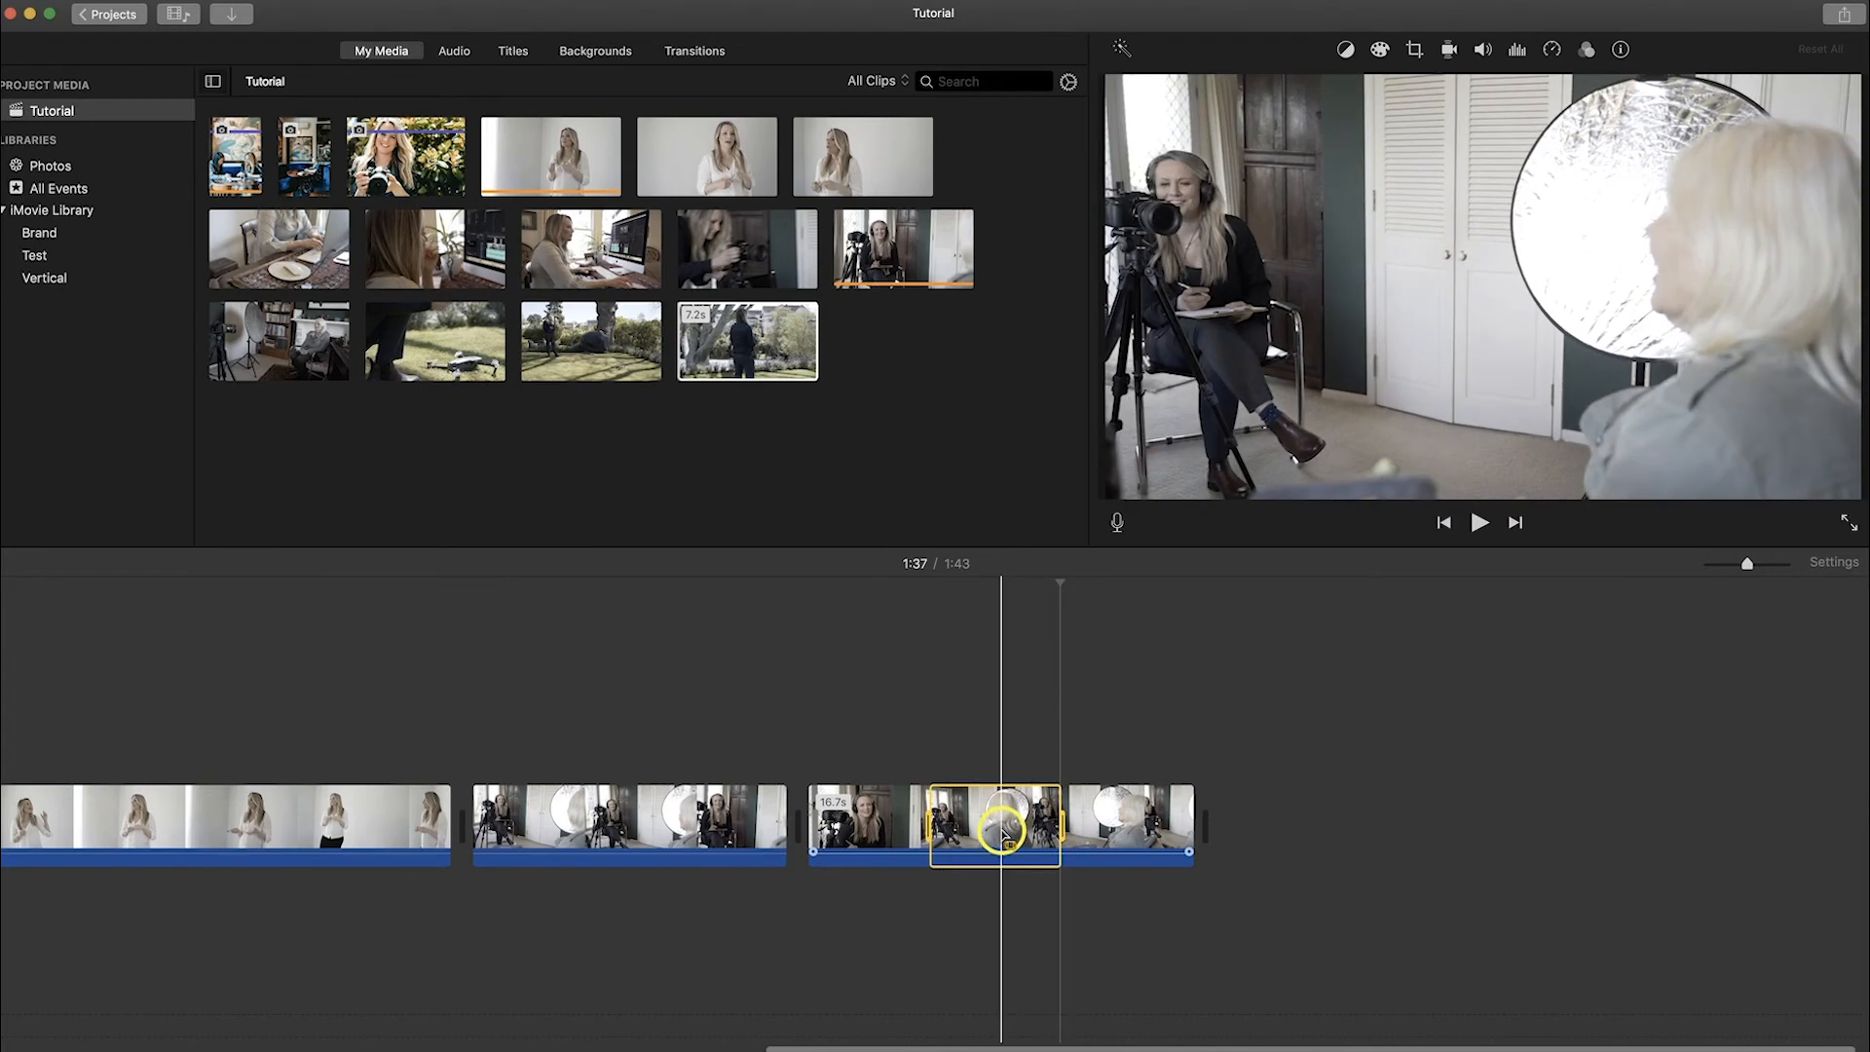
key("Delete")
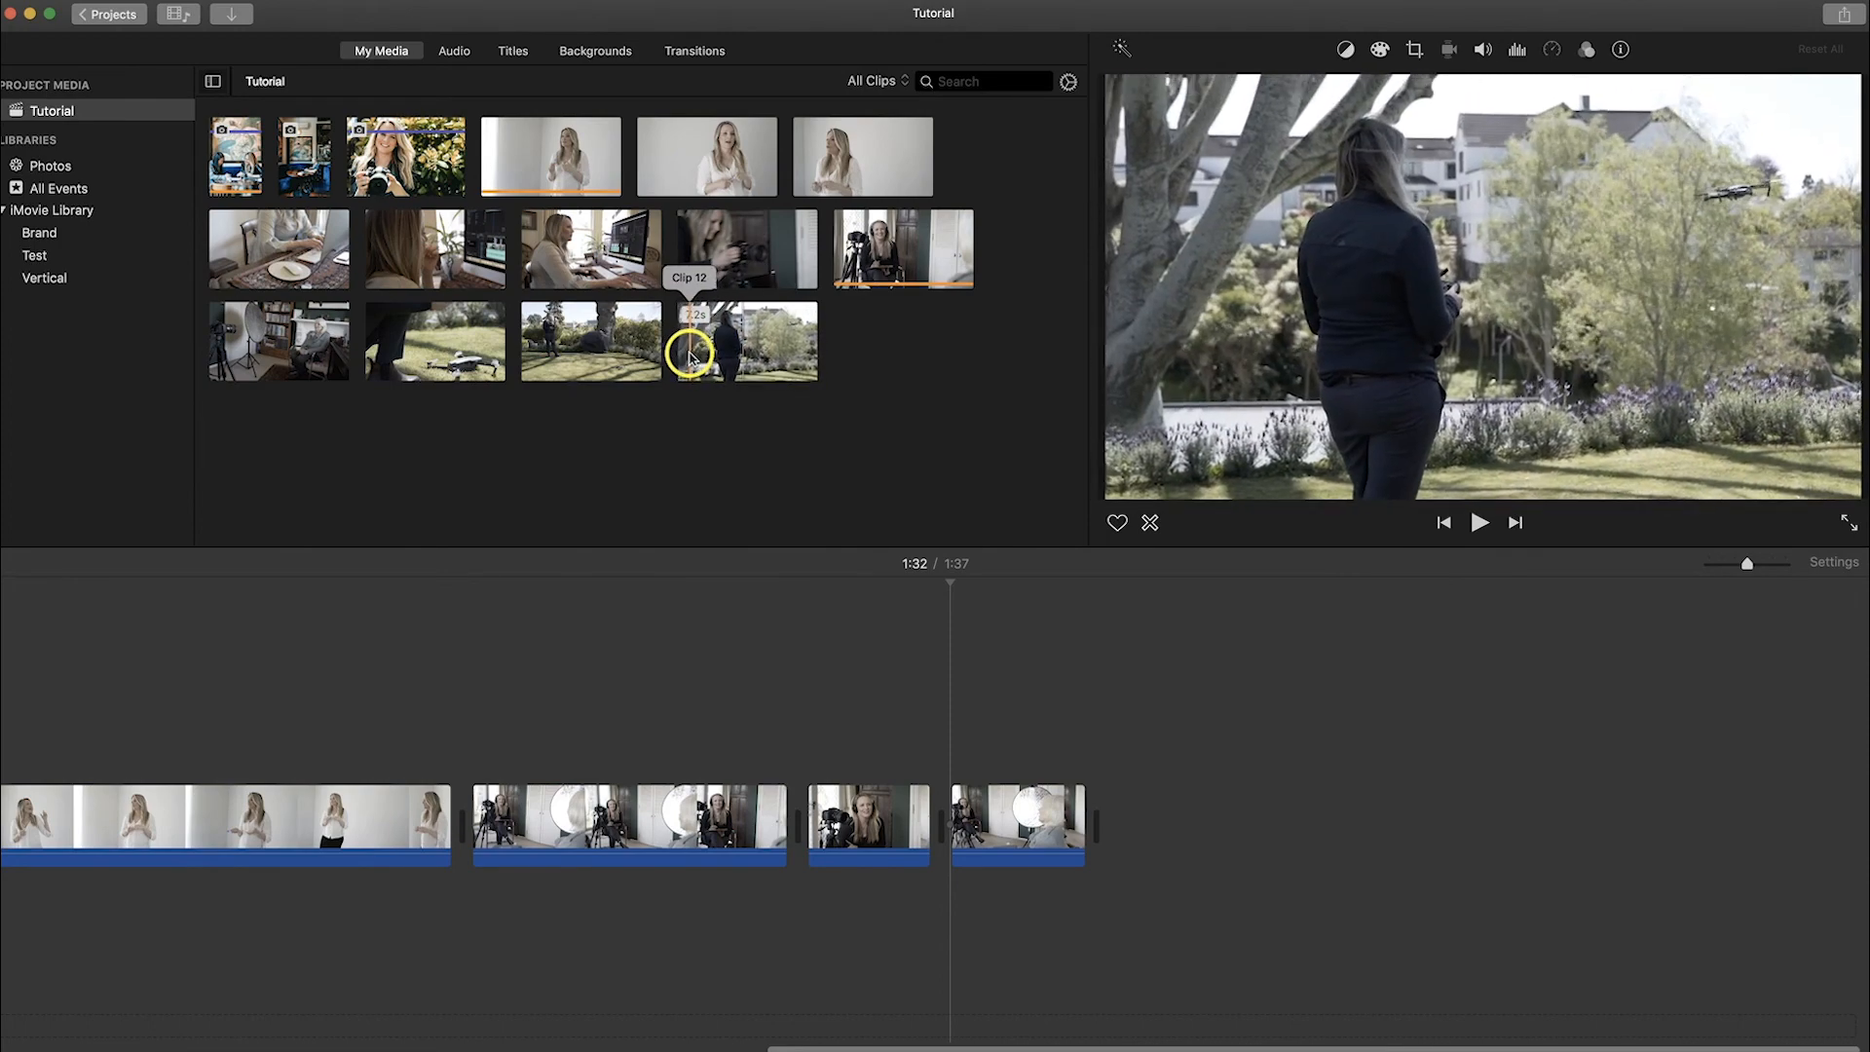
Step: Select a range of about 2 seconds near the start of Clip 12 and add it to the end of the timeline
mouse_move(688, 353)
left_mouse_down()
mouse_move(735, 355)
mouse_move(710, 348)
left_mouse_up()
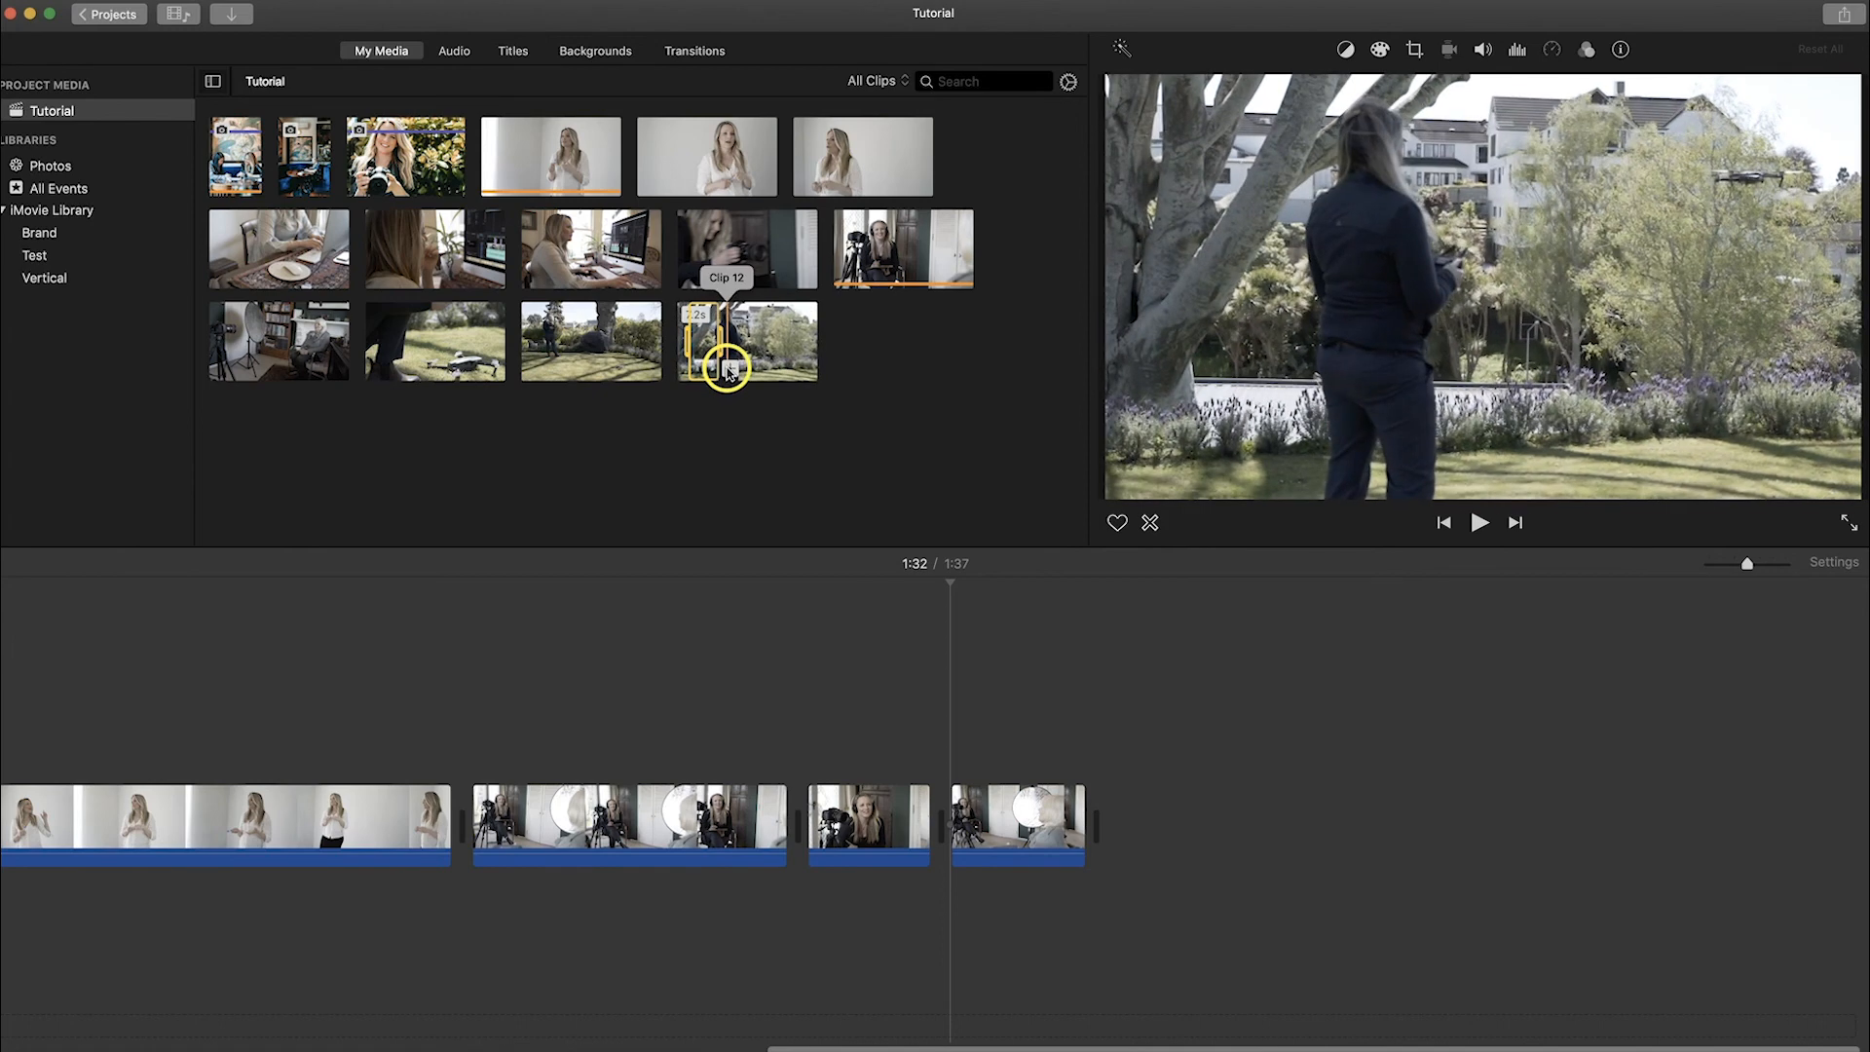
left_click(731, 369)
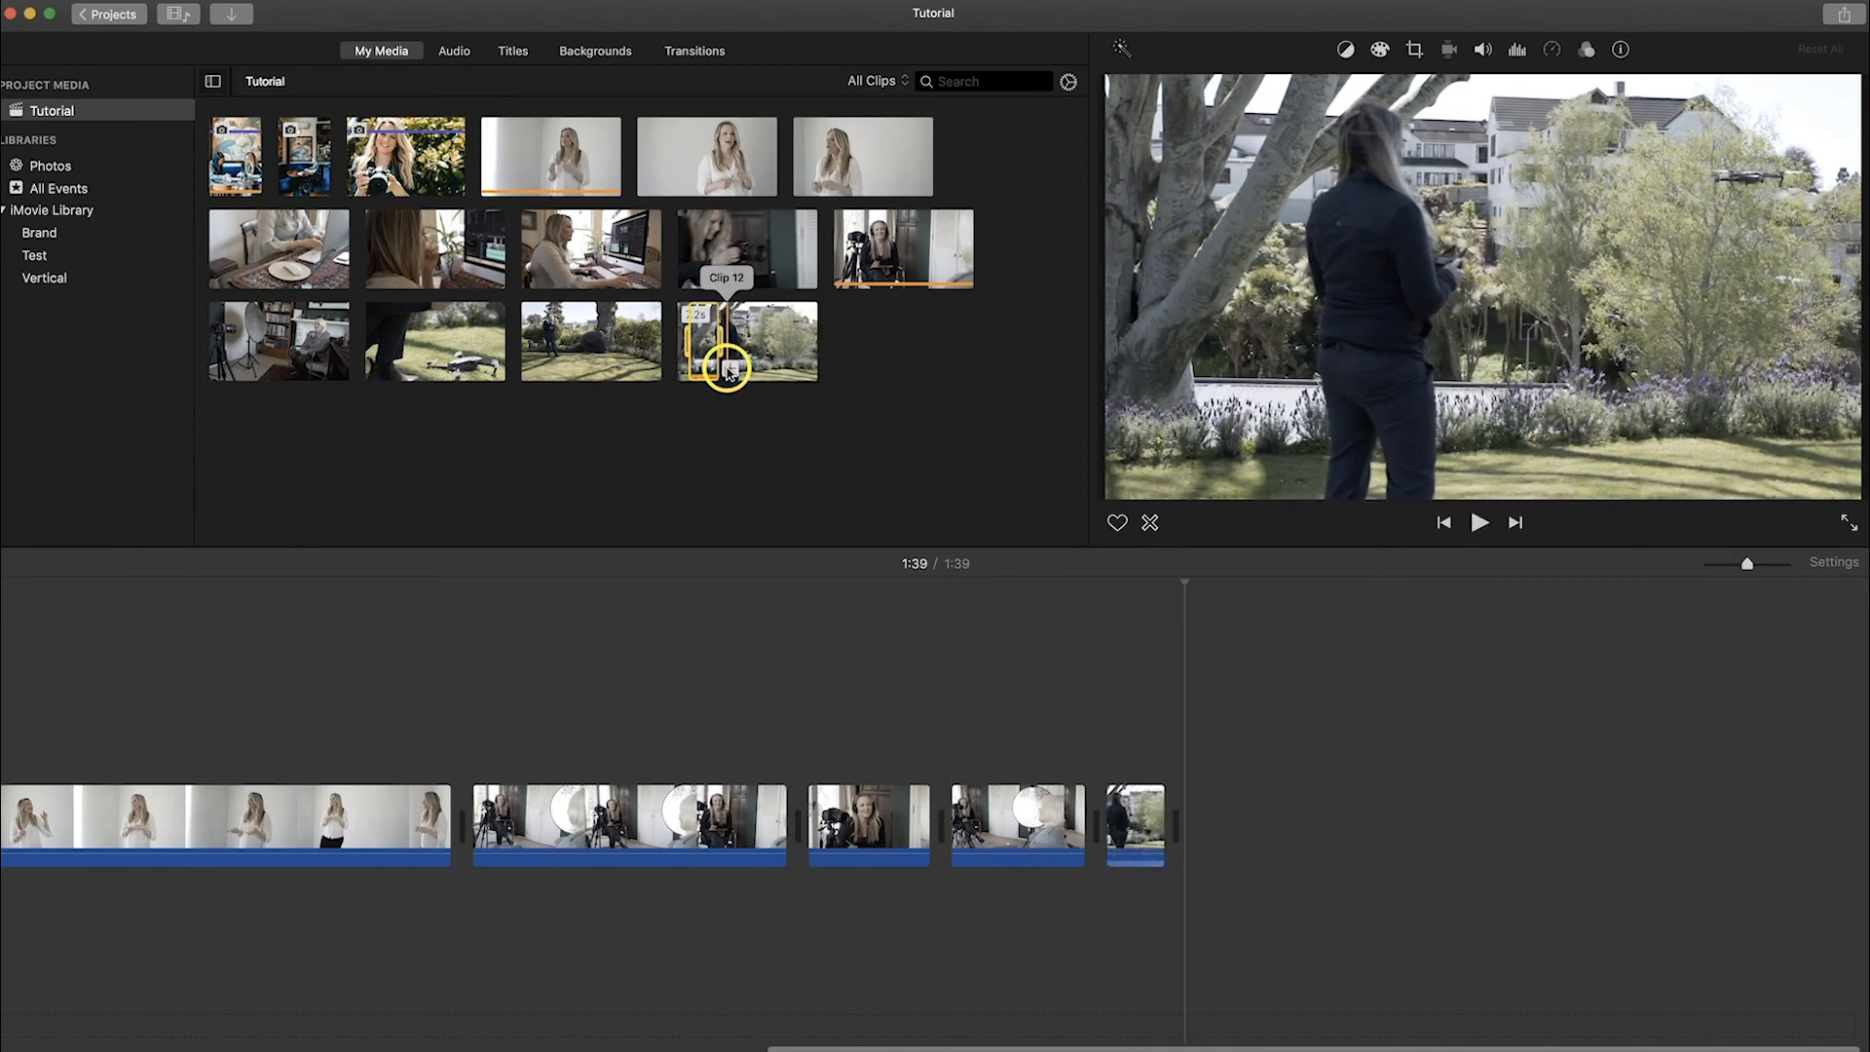